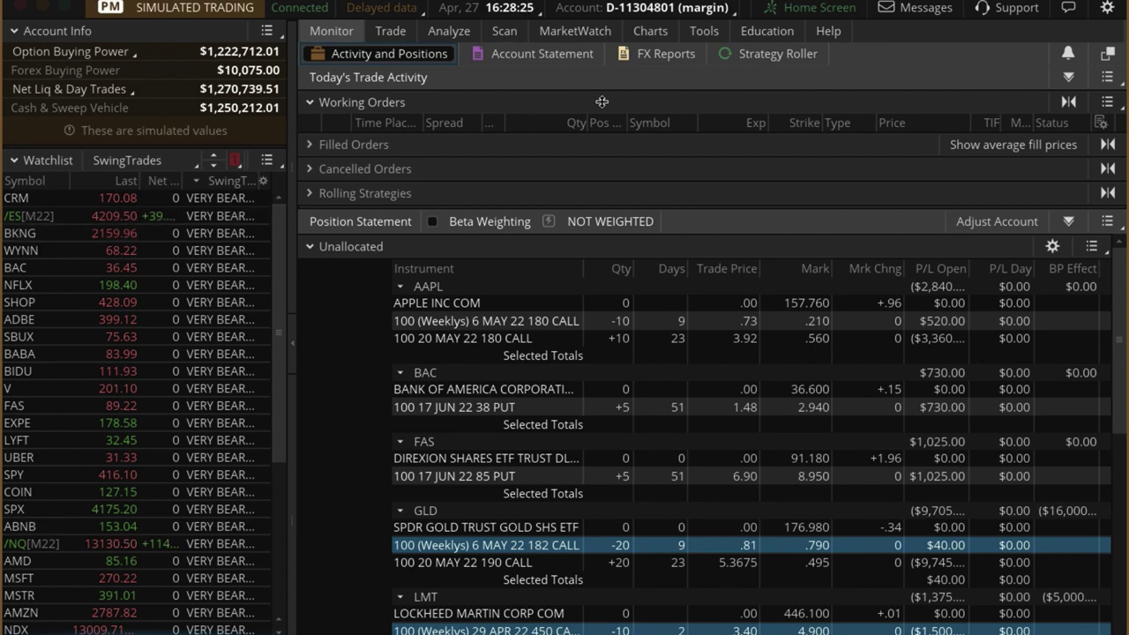
# - In Charts, load the SPX-1YD-MTFT grid showing the /ES one-year daily chart
pyautogui.click(650, 30)
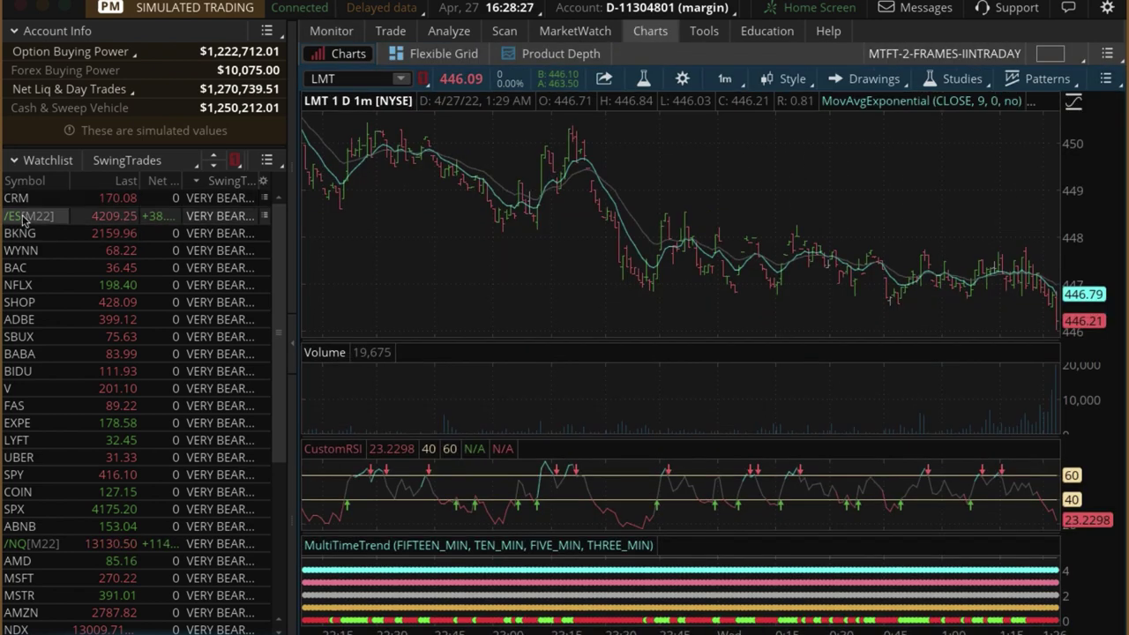
pyautogui.click(24, 218)
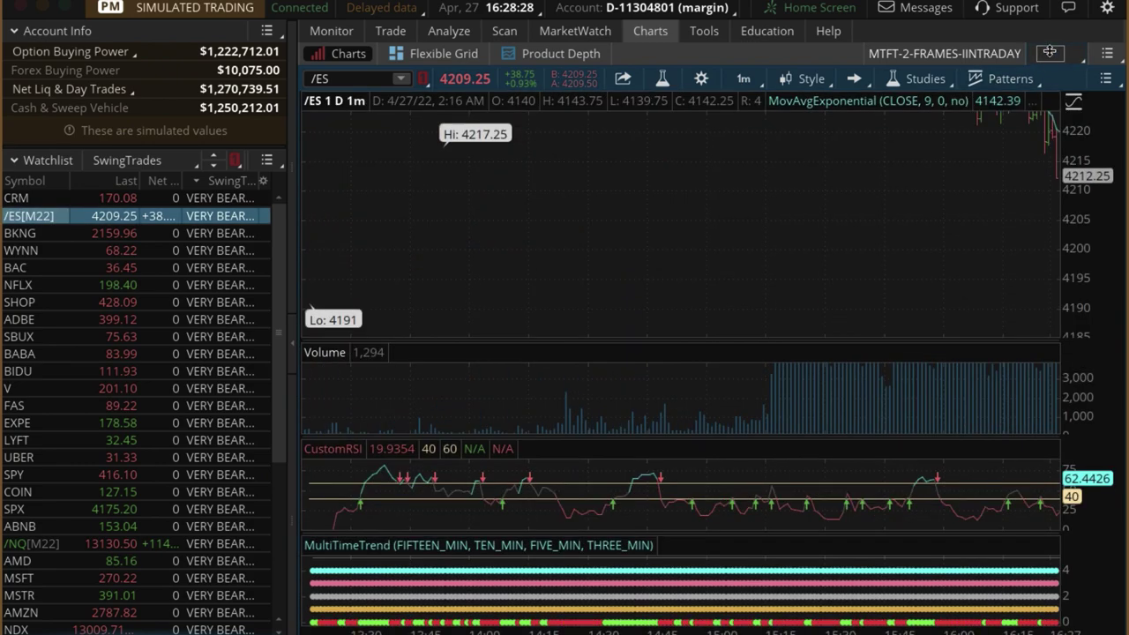
pyautogui.click(1049, 53)
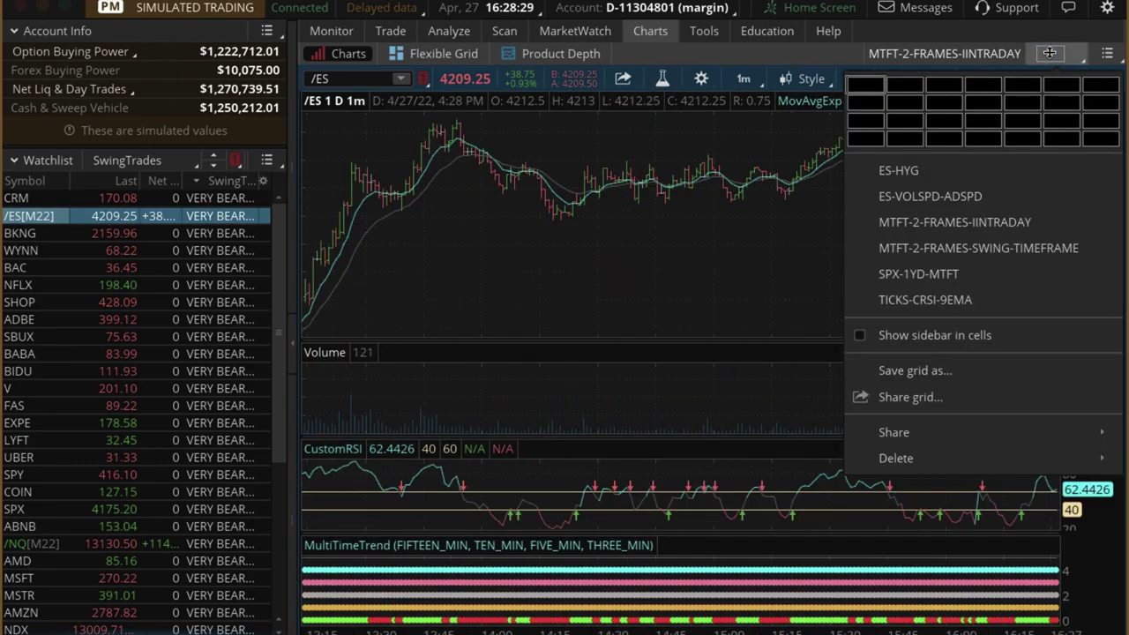
pyautogui.click(935, 274)
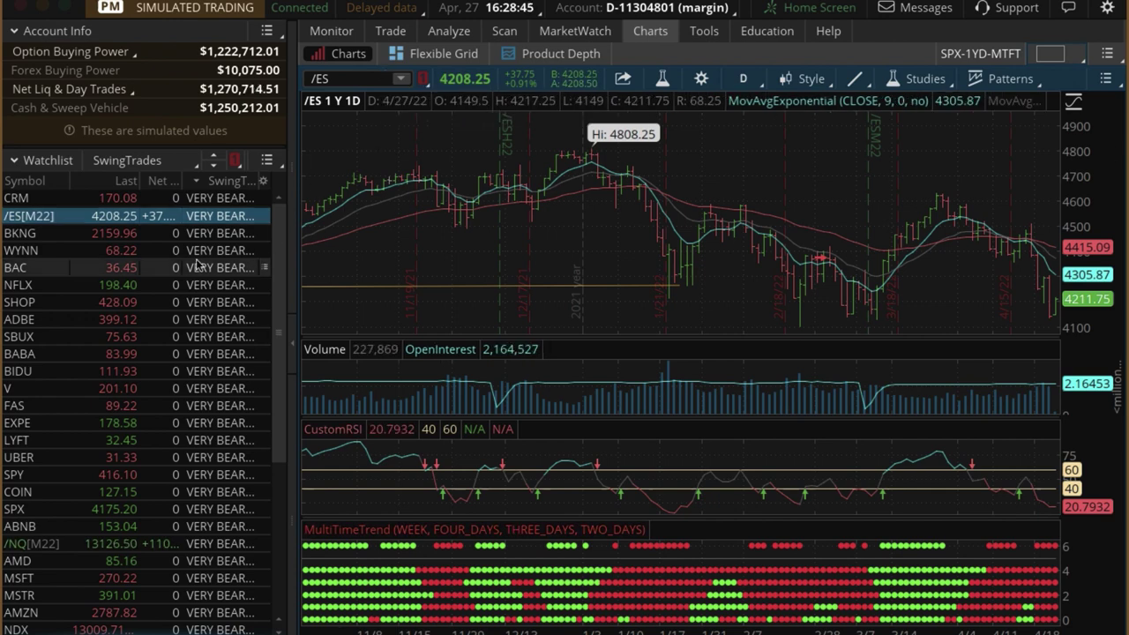
pyautogui.scroll(-5, 212, 265)
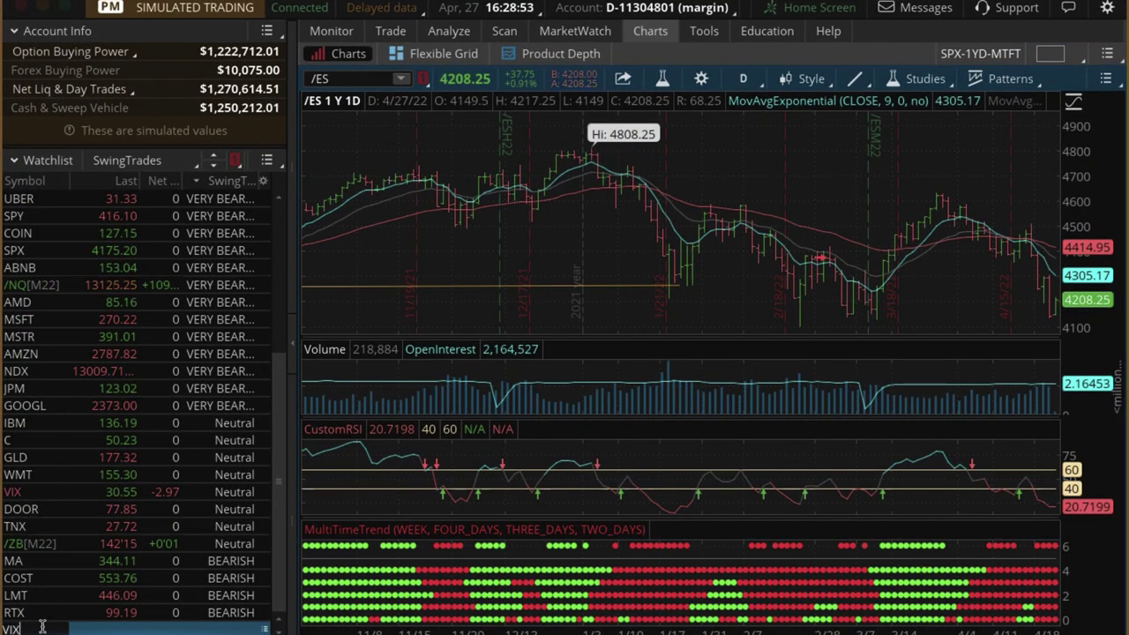
# - Chart RTX from the SwingTrades watchlist, then go back to Activity and Positions
pyautogui.click(42, 622)
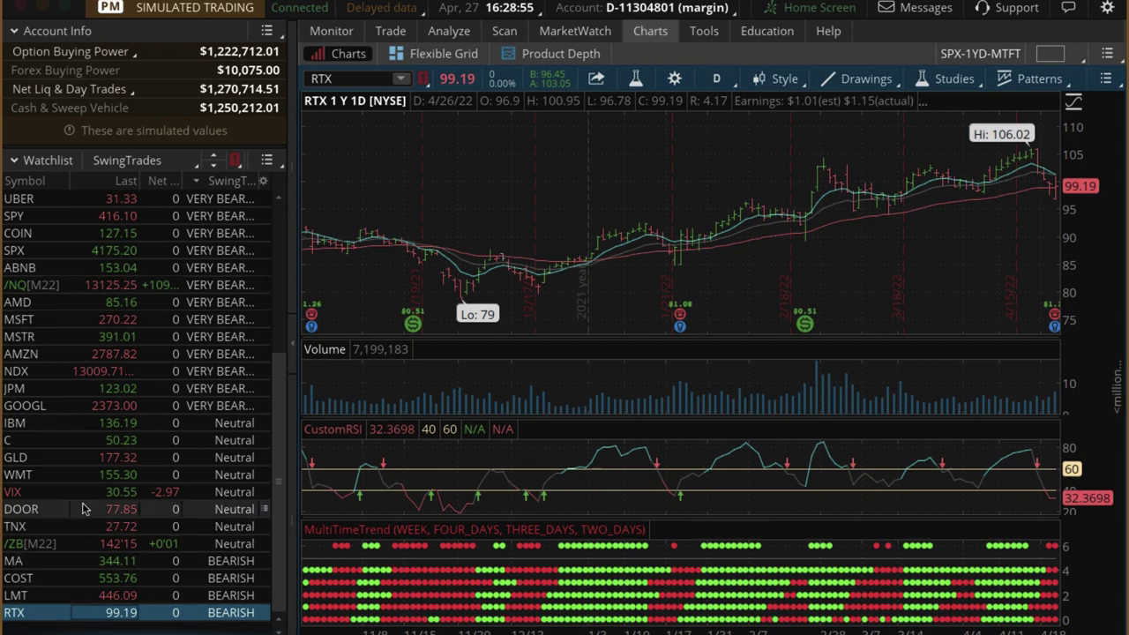
pyautogui.scroll(5, 84, 509)
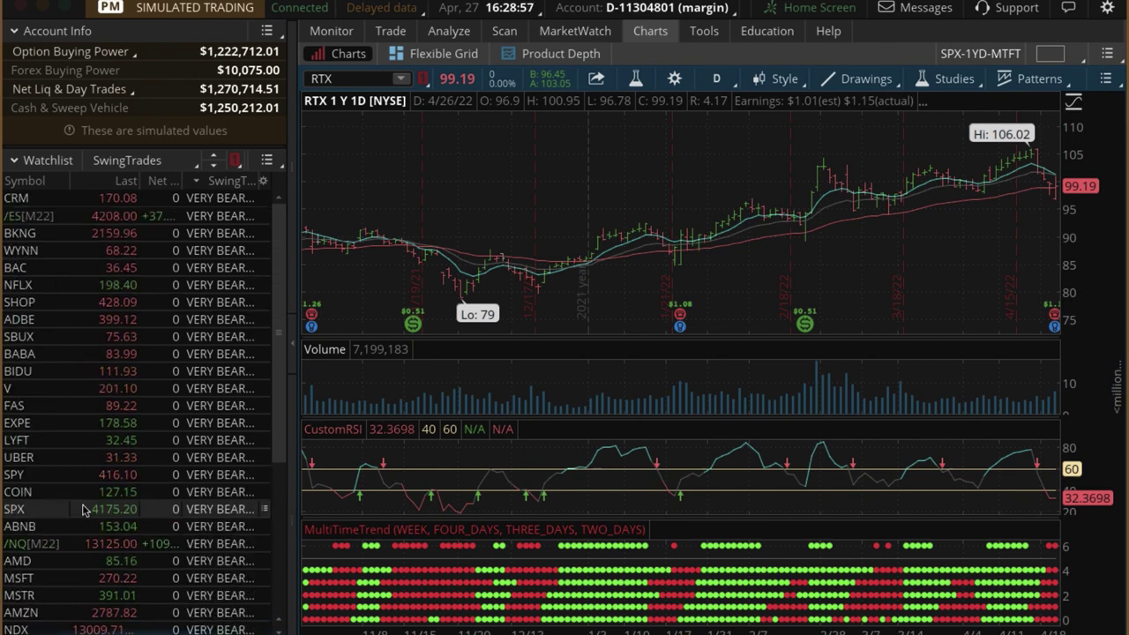
pyautogui.scroll(-5, 82, 509)
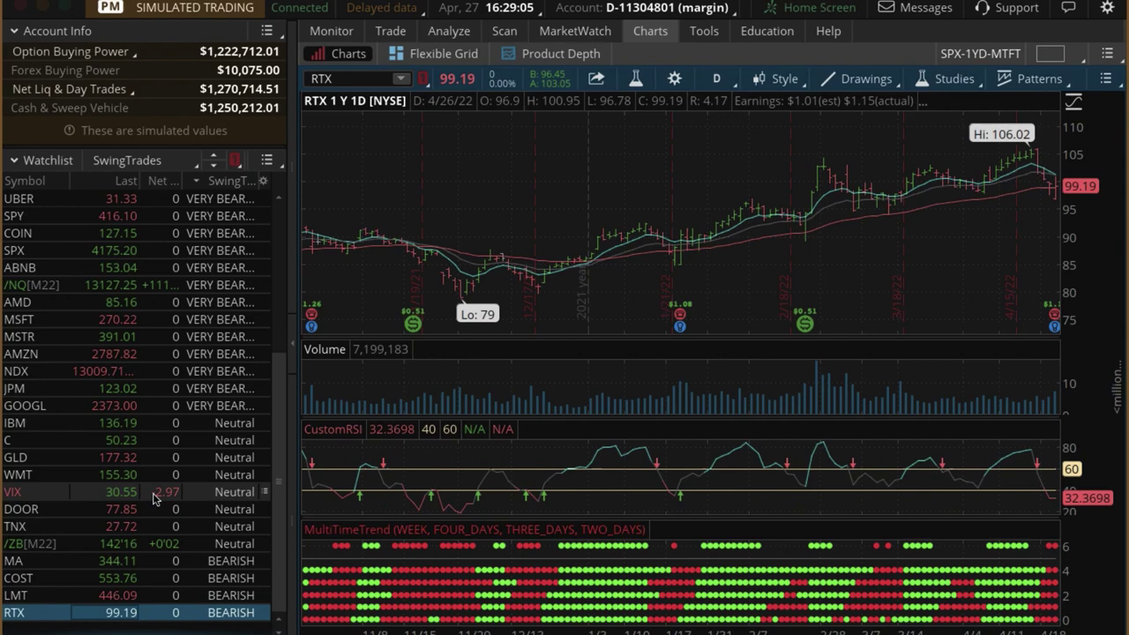
pyautogui.scroll(5, 97, 265)
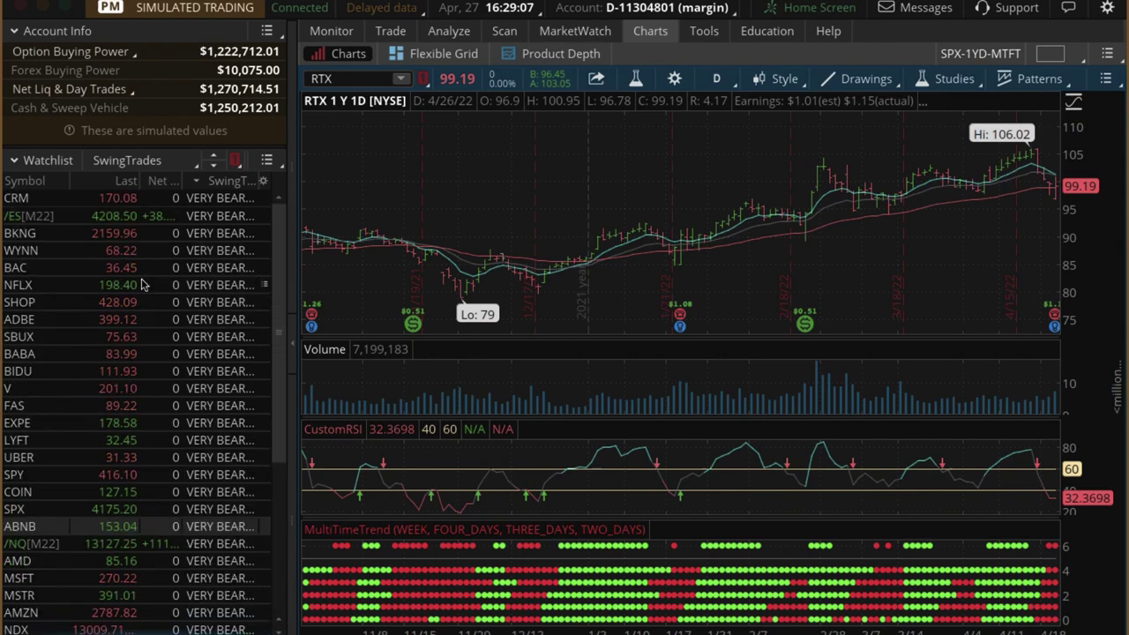
pyautogui.click(333, 32)
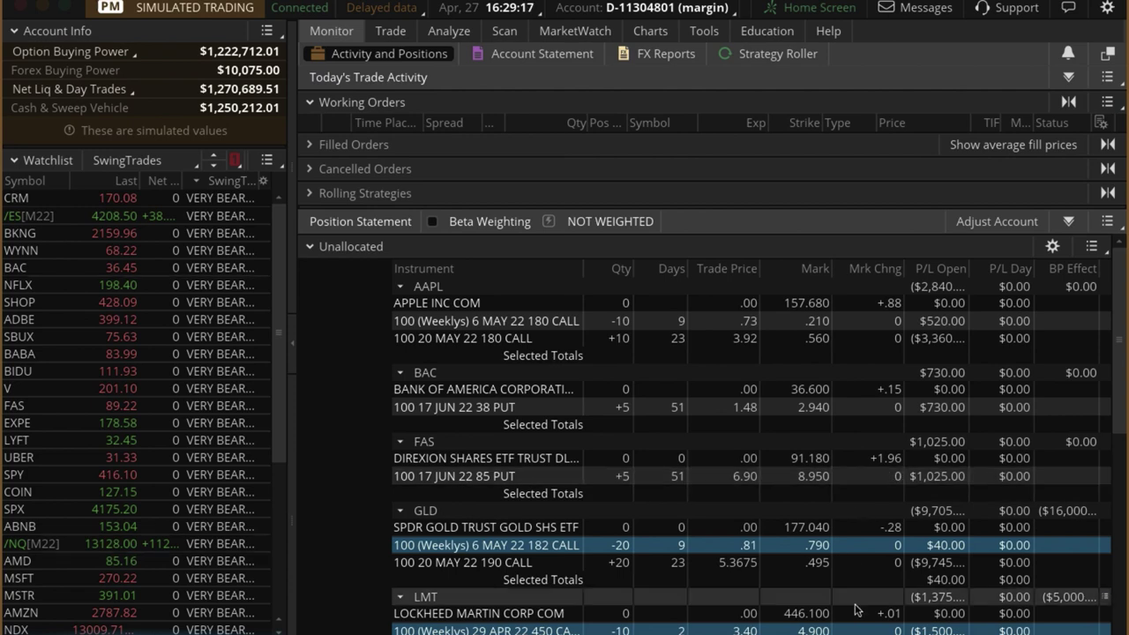
# - Scroll the Position Statement down through the NFLX, SPX and XOM positions and back up
pyautogui.scroll(-2, 909, 450)
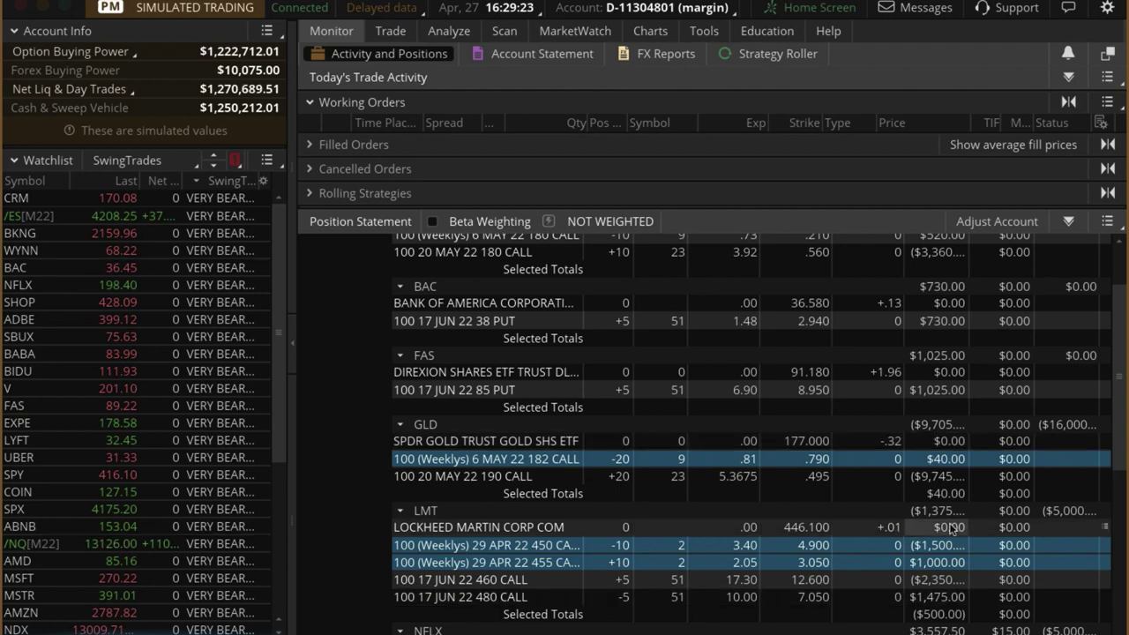
pyautogui.scroll(-3, 826, 542)
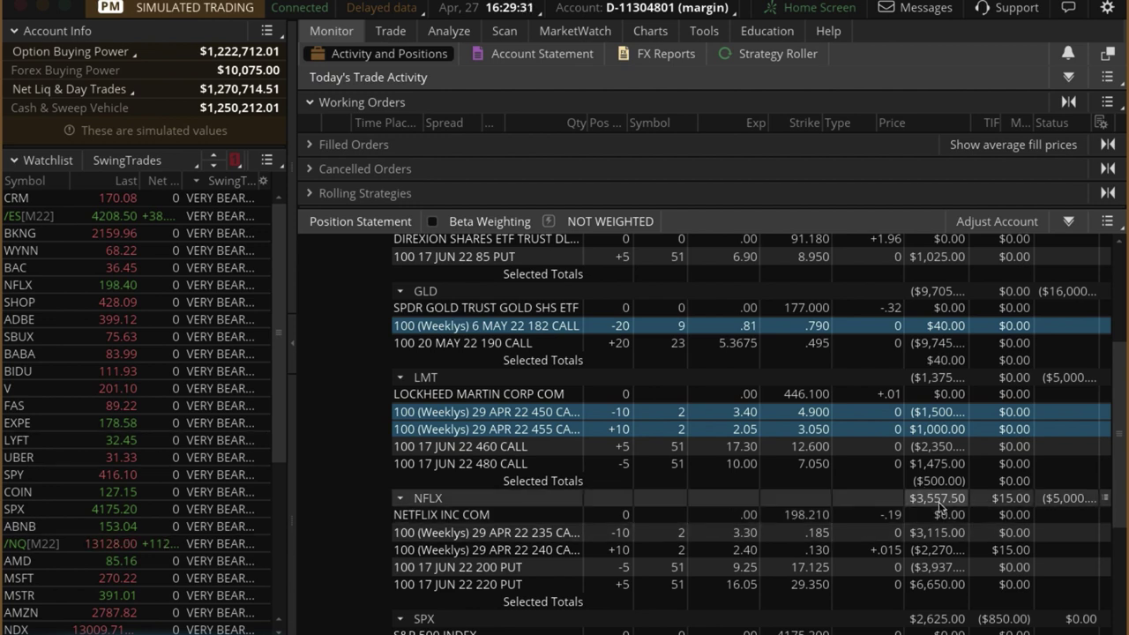
pyautogui.scroll(-4, 754, 493)
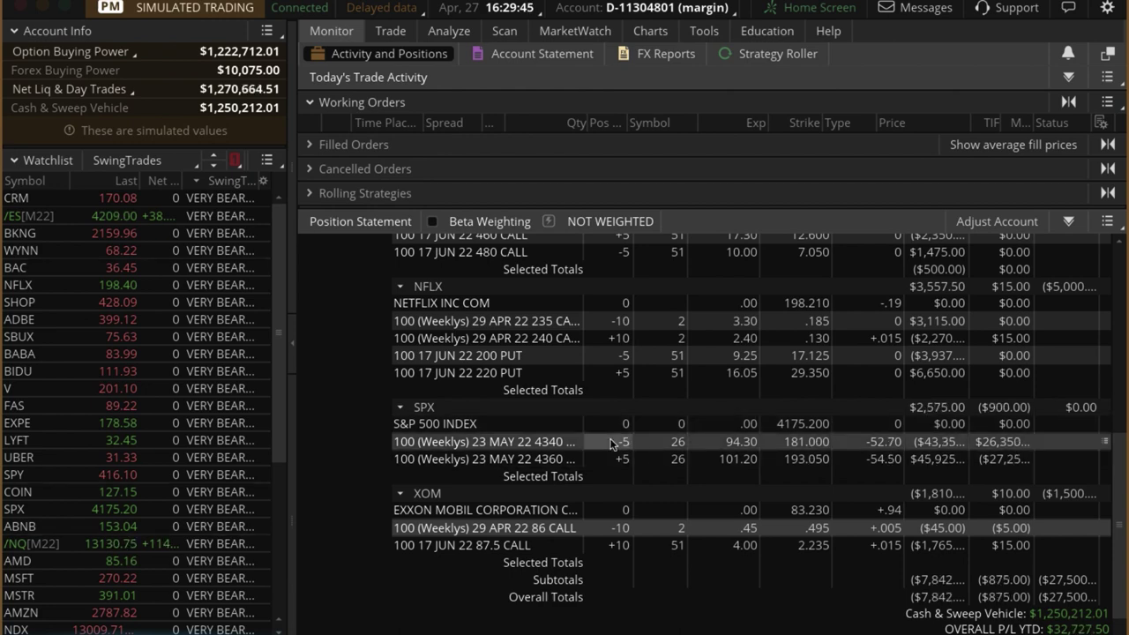
pyautogui.scroll(3, 551, 351)
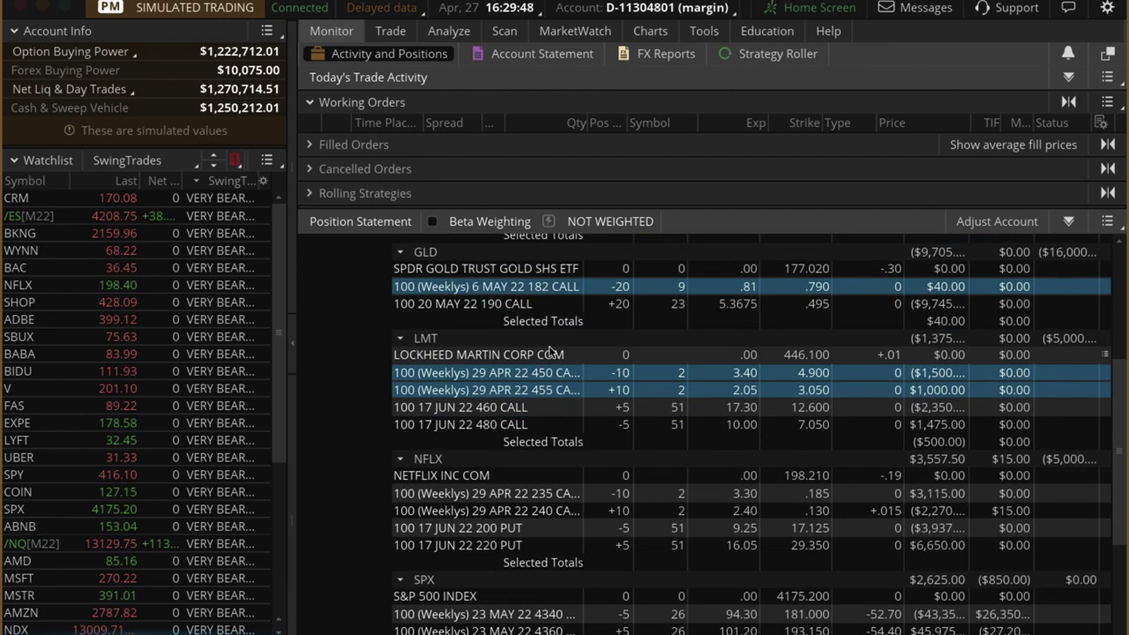
pyautogui.scroll(3, 552, 351)
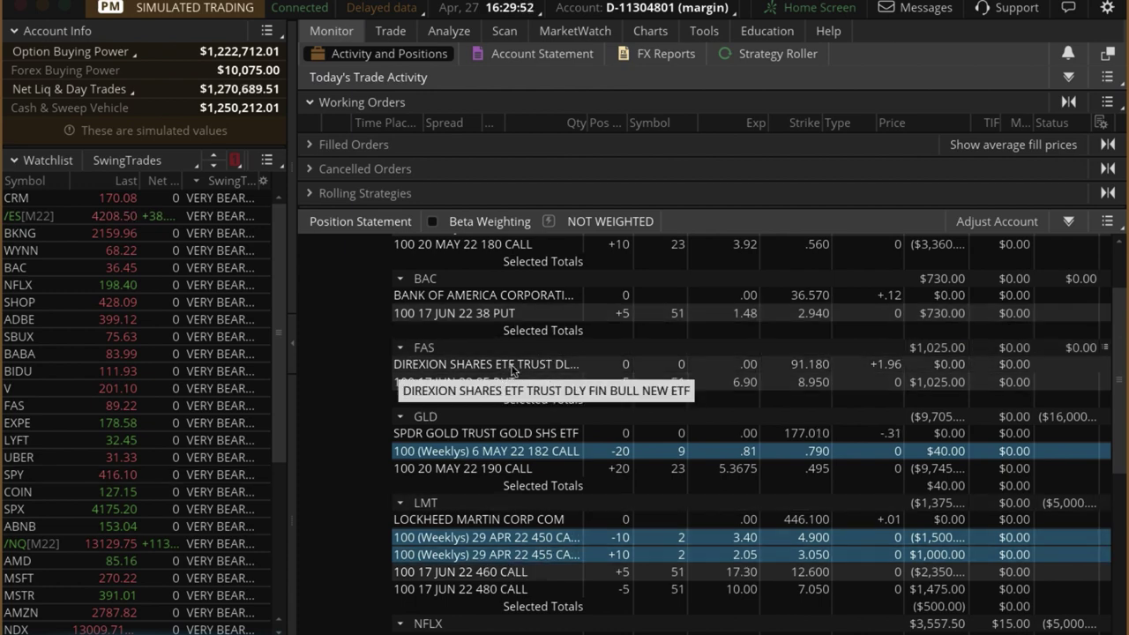
# - Load FAS from the Positions list in Analyze, then return to Activity and Positions
pyautogui.click(449, 32)
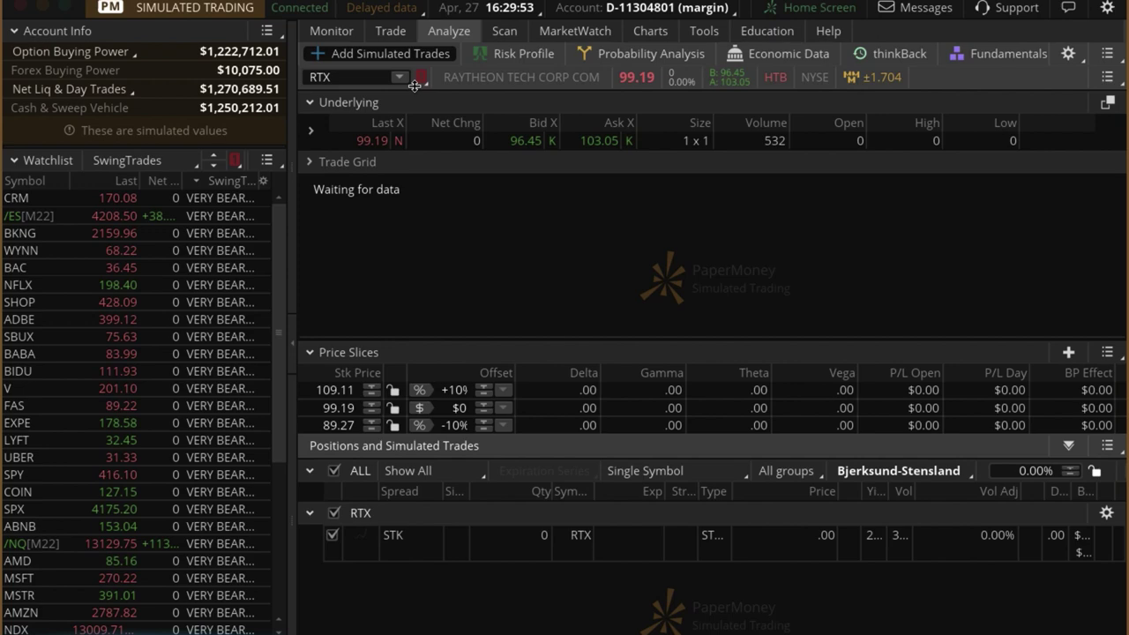
pyautogui.click(401, 78)
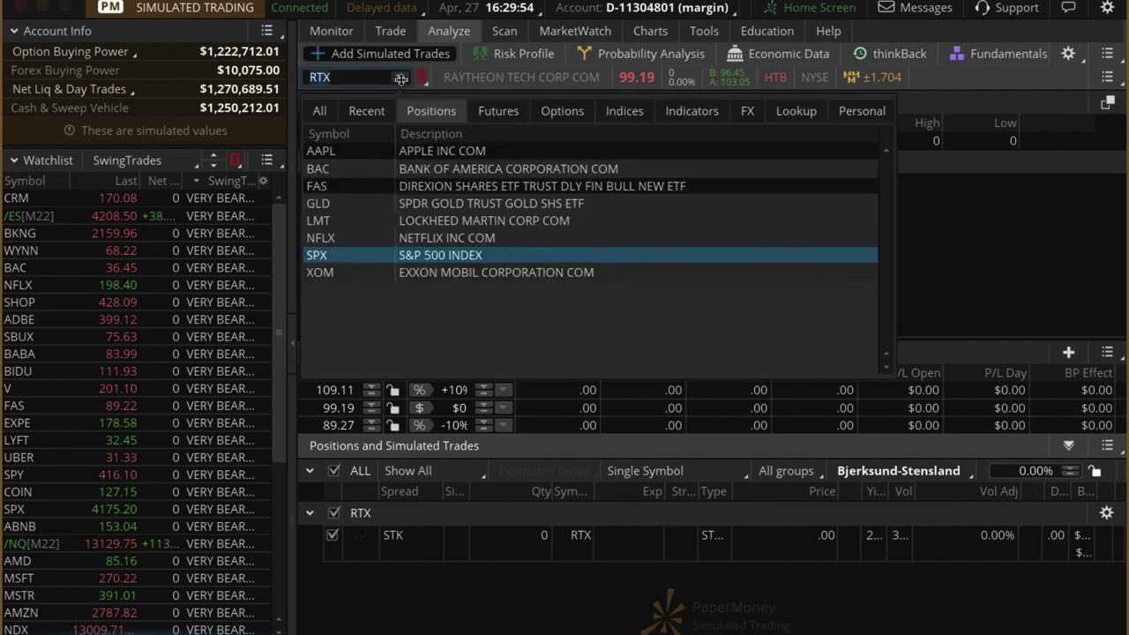
pyautogui.click(487, 186)
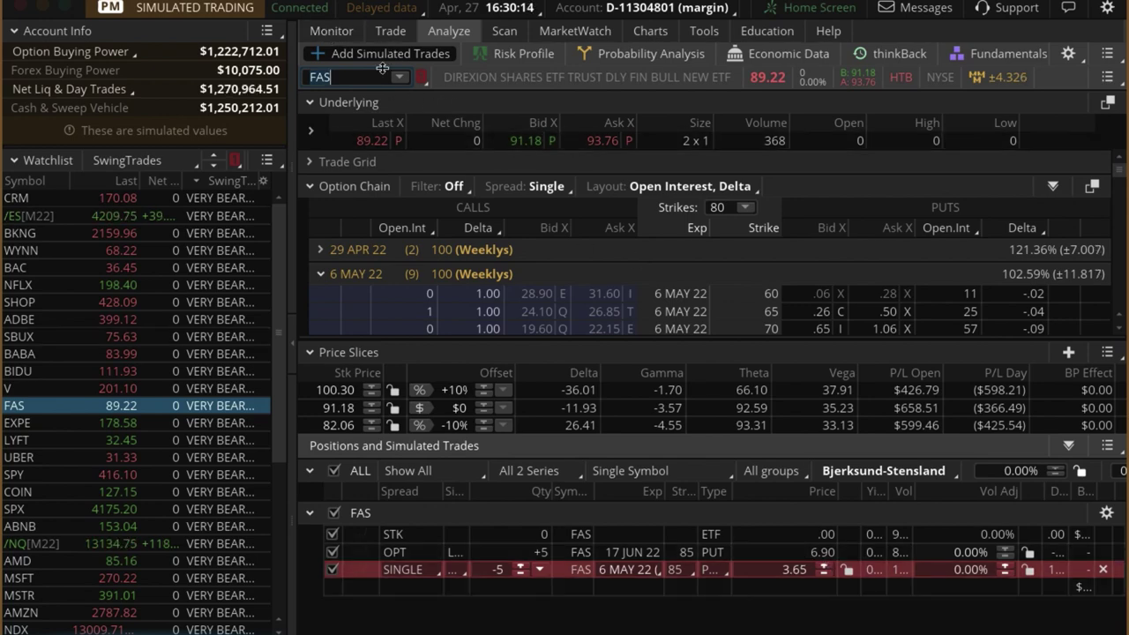
pyautogui.click(331, 31)
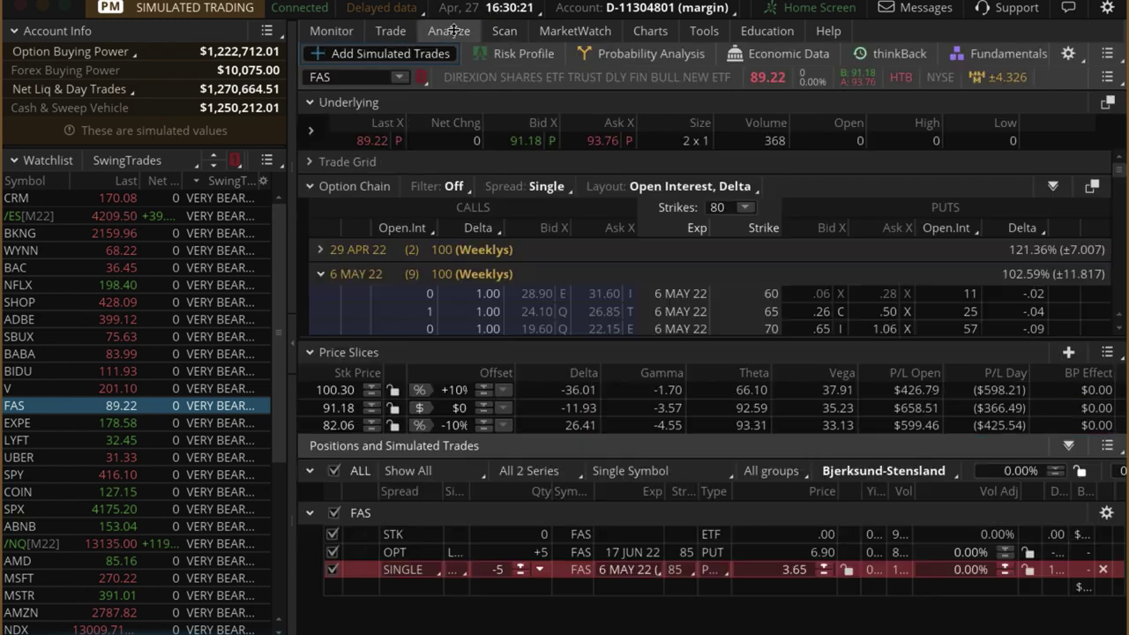
# - Load LMT from the Positions list in Analyze, then return to the position statement
pyautogui.click(449, 30)
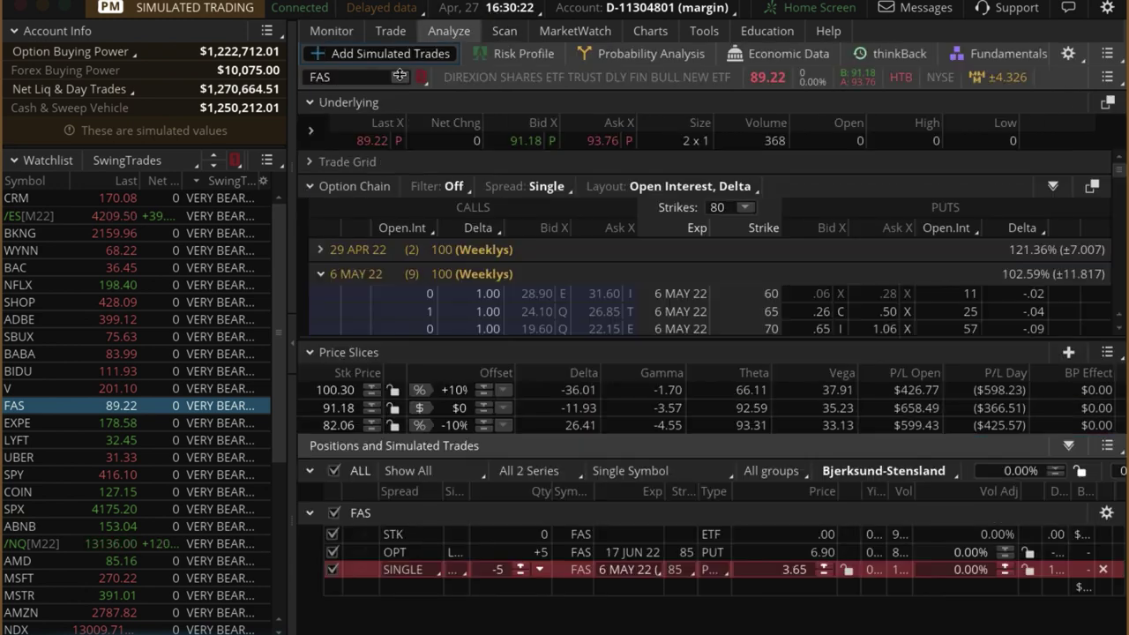
pyautogui.click(399, 77)
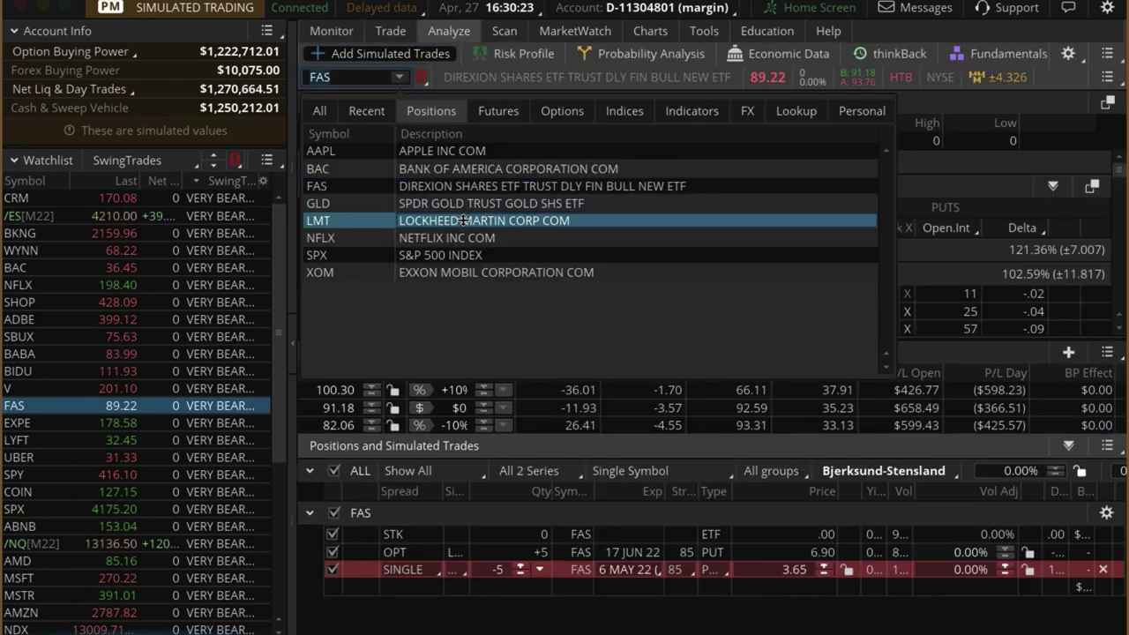
pyautogui.click(507, 221)
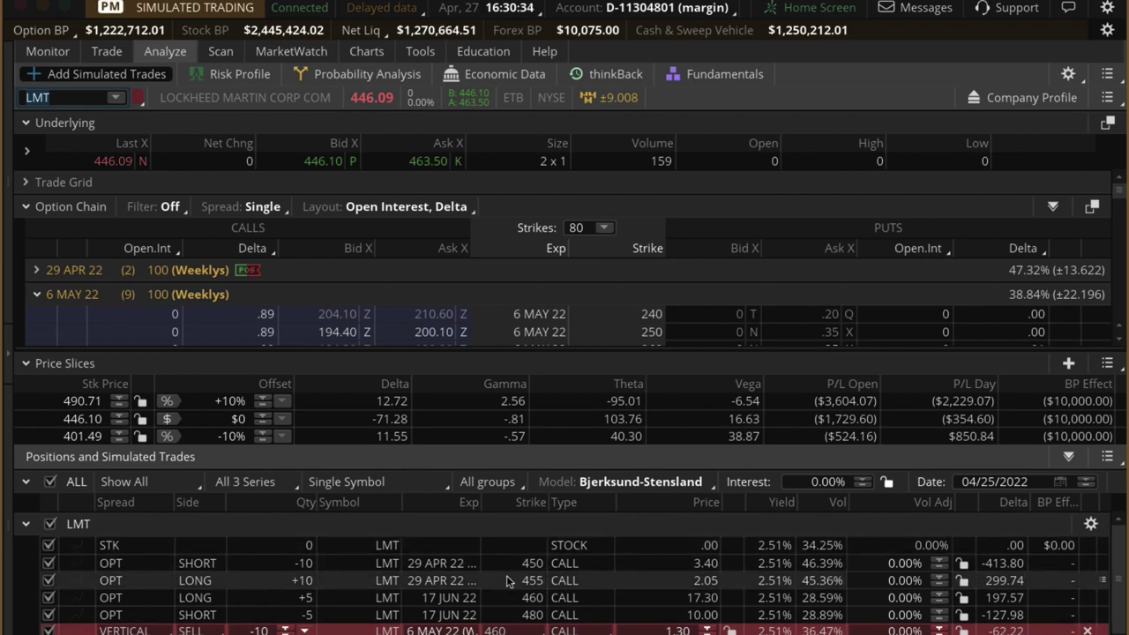
pyautogui.click(48, 51)
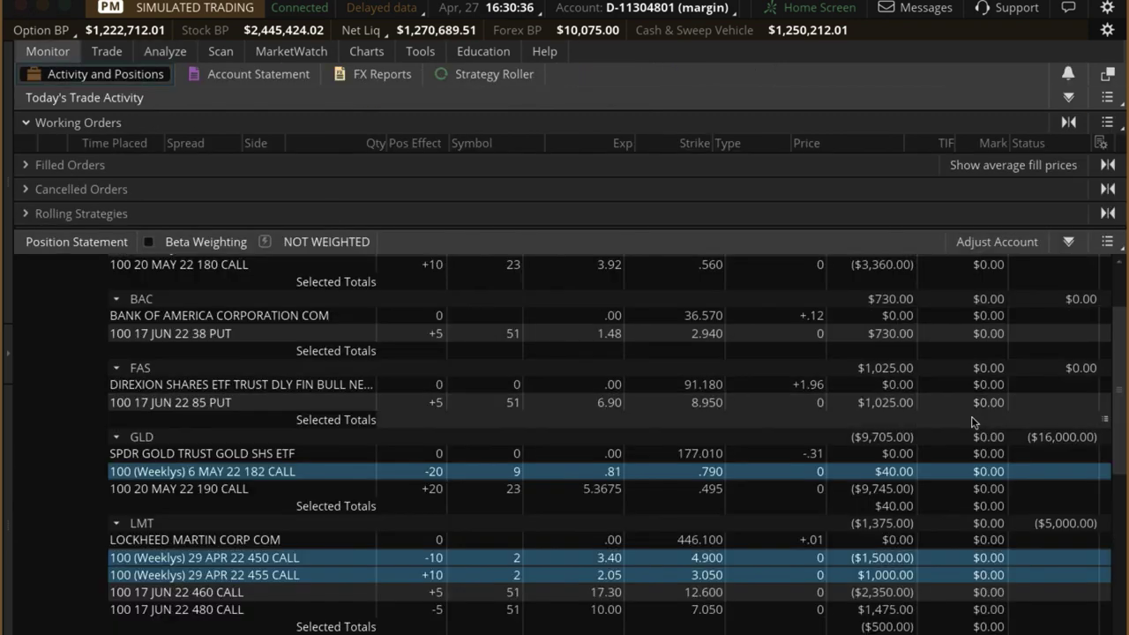
pyautogui.scroll(1, 851, 571)
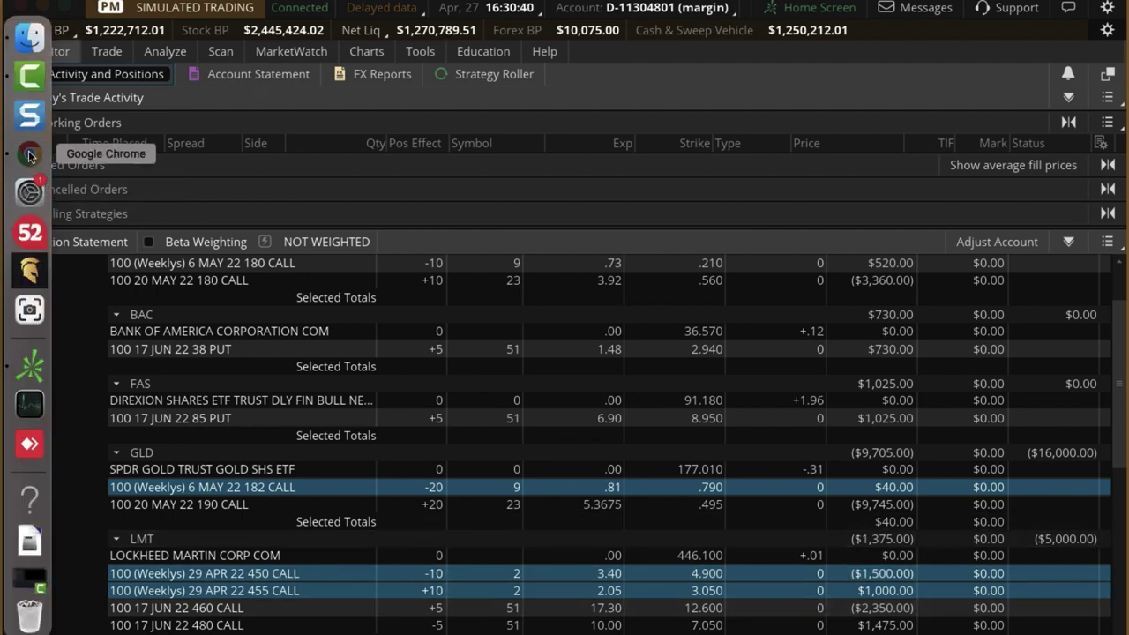
# - Append - 500 to the LMT Bull Call profit formula in F27, making it 2700
pyautogui.click(29, 154)
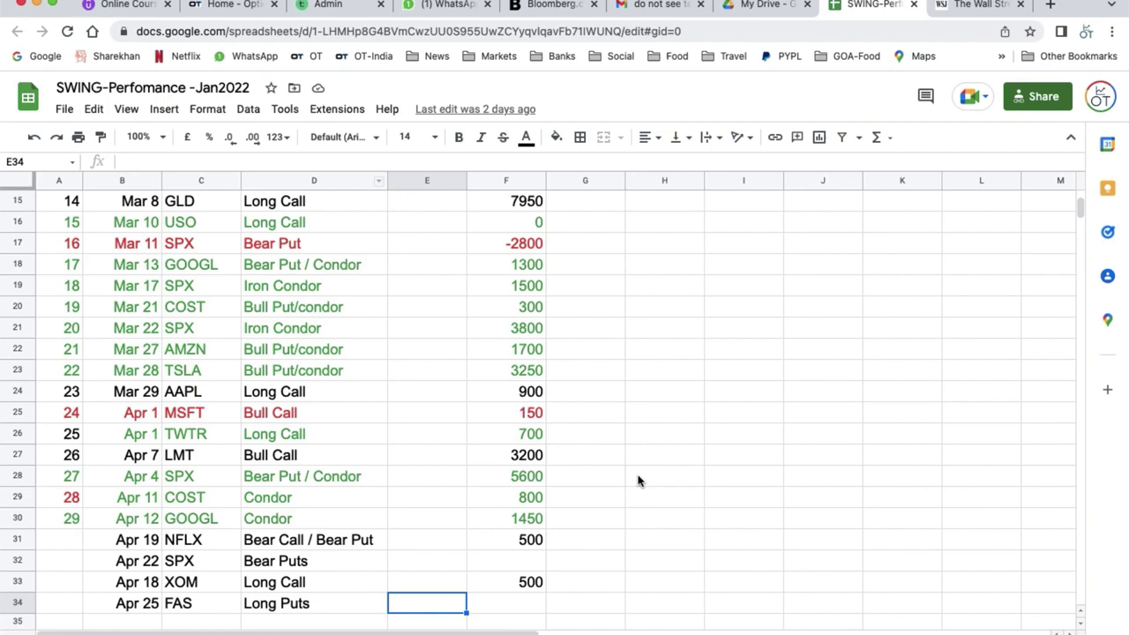
pyautogui.click(528, 457)
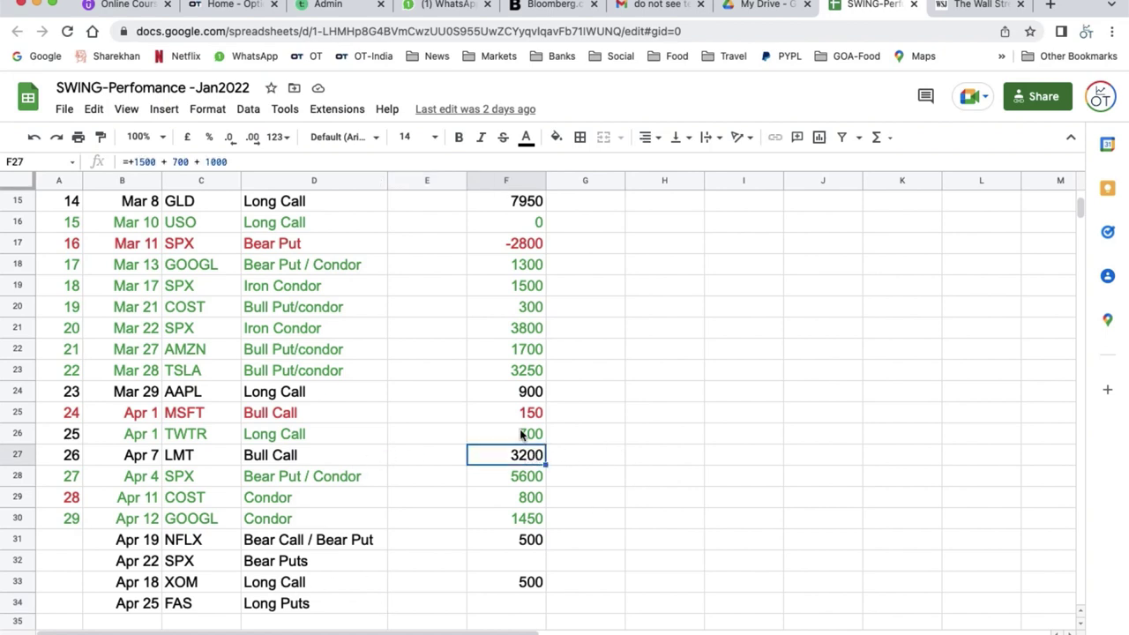
pyautogui.click(268, 160)
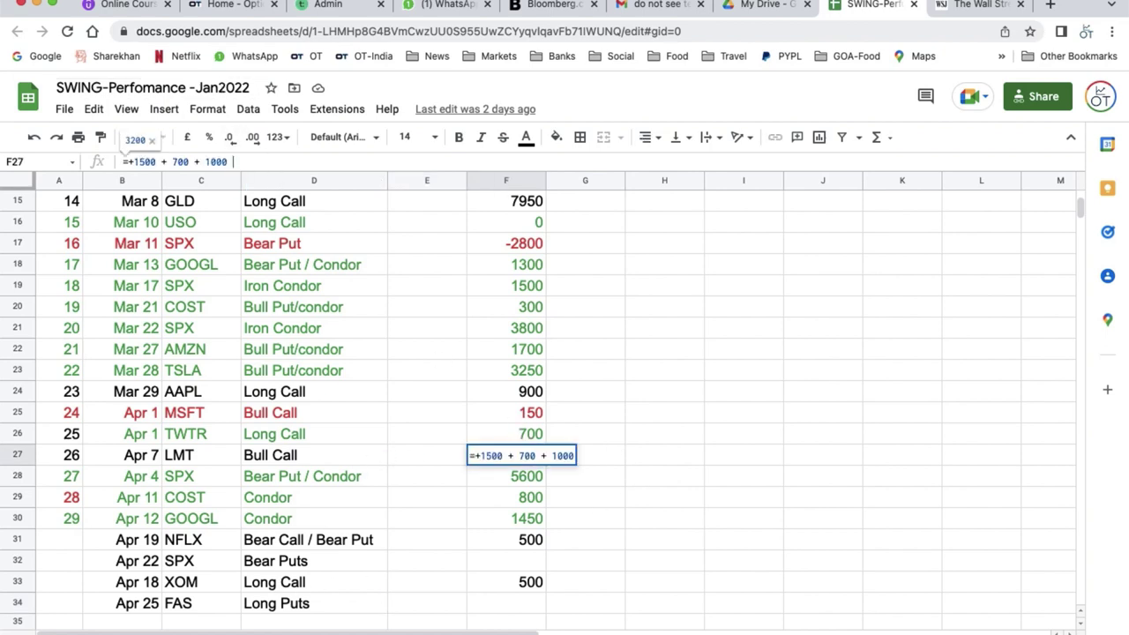
pyautogui.write('- 500')
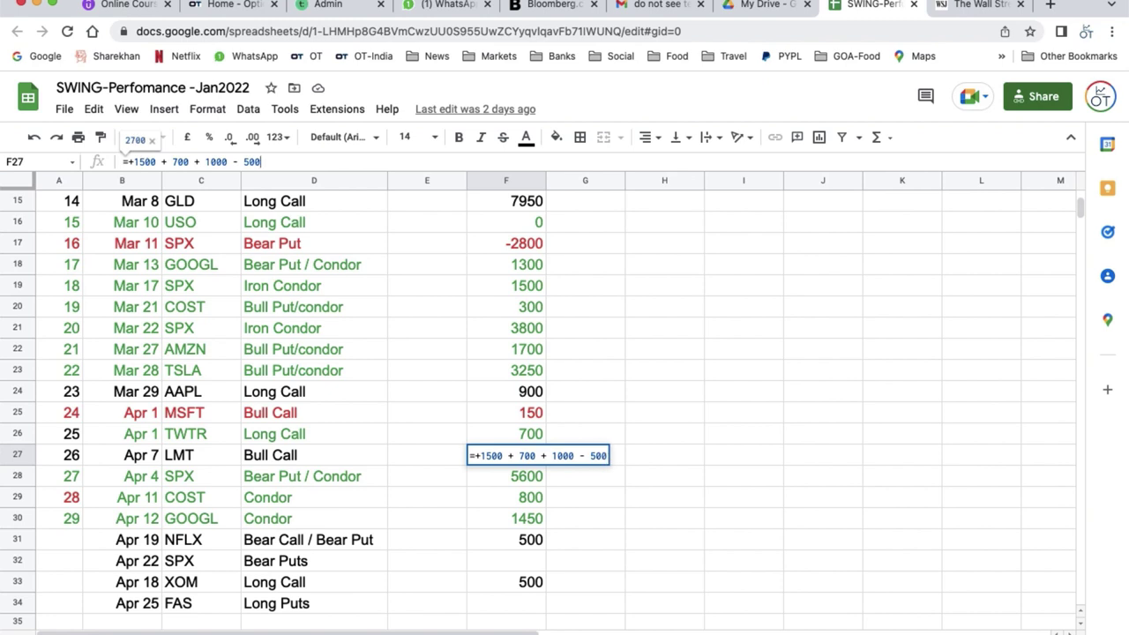
pyautogui.press('Return')
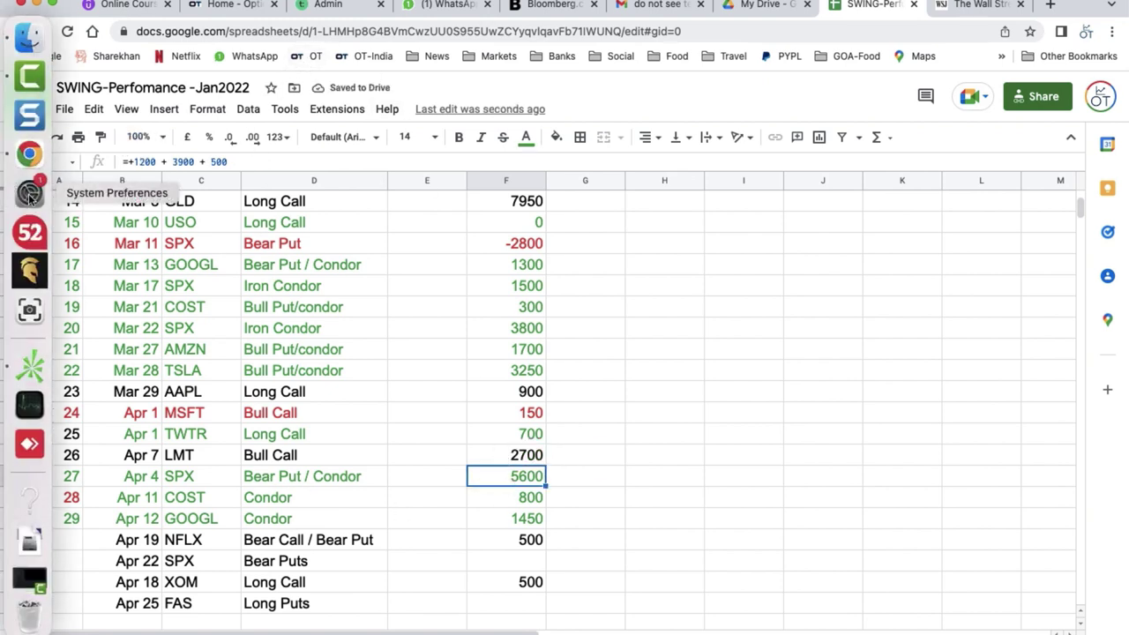
pyautogui.click(32, 367)
pyautogui.scroll(-3, 761, 353)
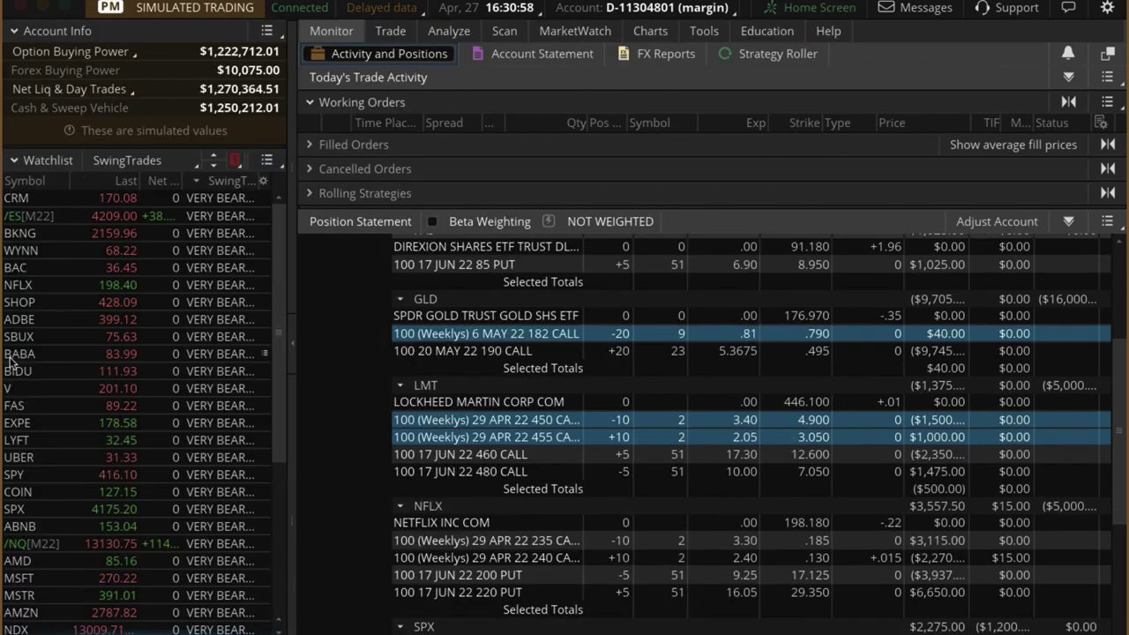
# - Expand the sidebar to show Account Info and SwingTrades, then select MSFT
pyautogui.click(8, 352)
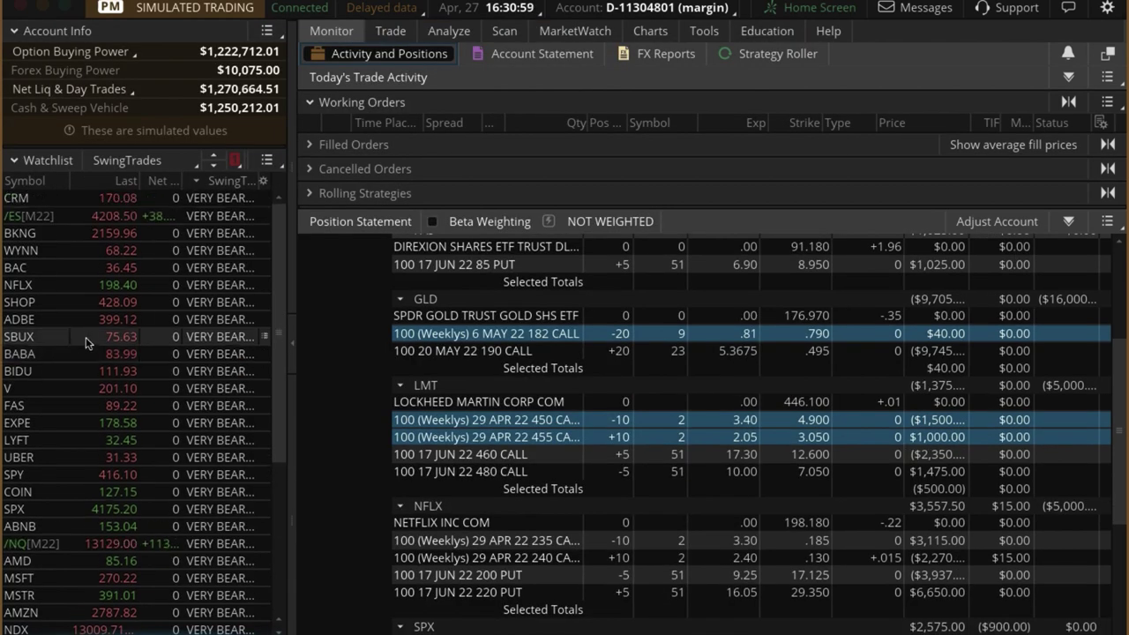
pyautogui.scroll(-1, 79, 338)
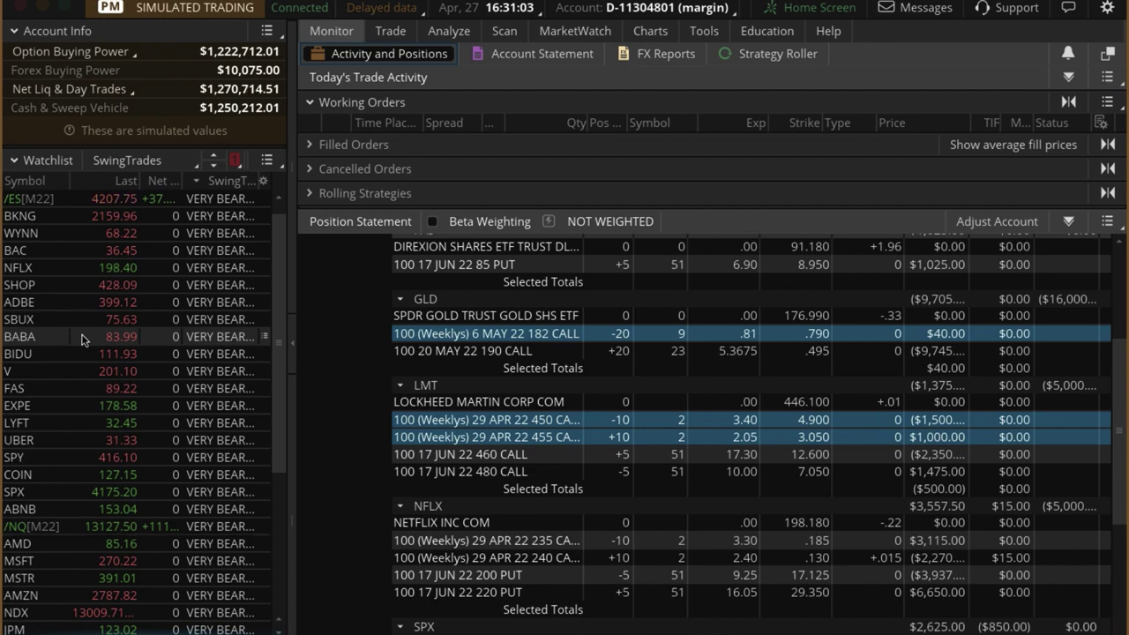
pyautogui.click(89, 560)
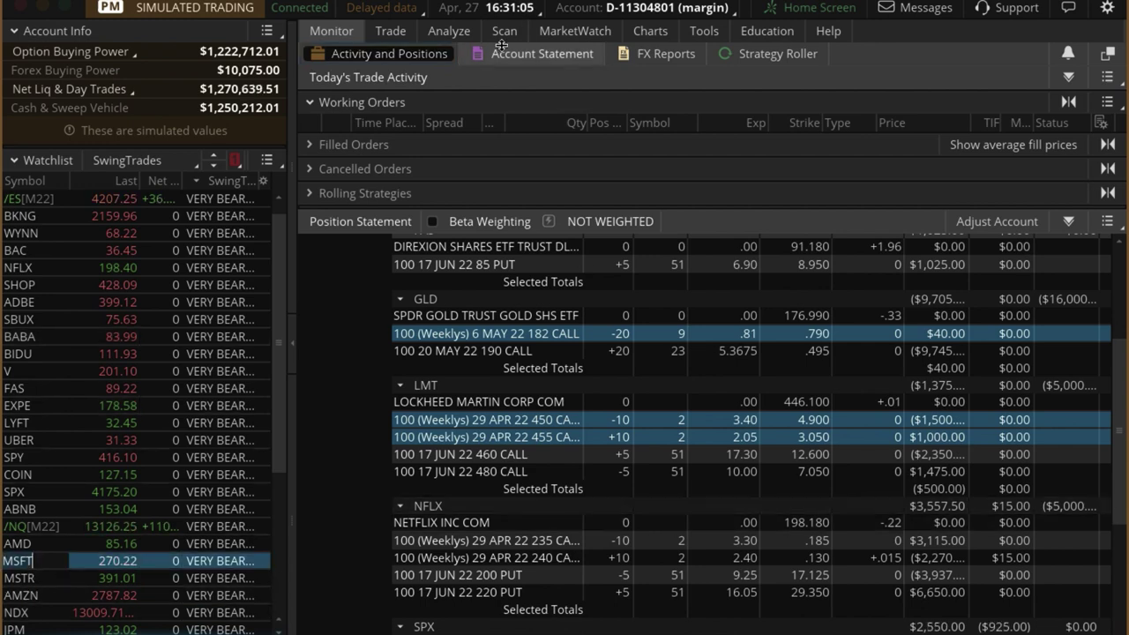
# - View MSFT's staged 20× 6 MAY 22 282.5/280 put vertical with the sidebar collapsed
pyautogui.click(449, 30)
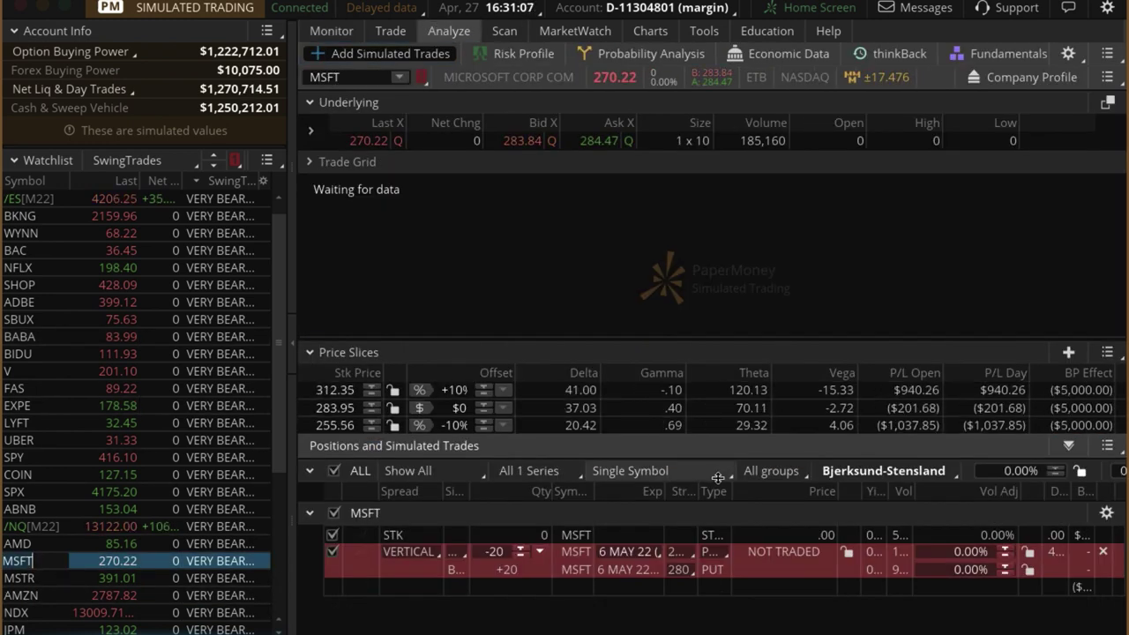
pyautogui.click(295, 346)
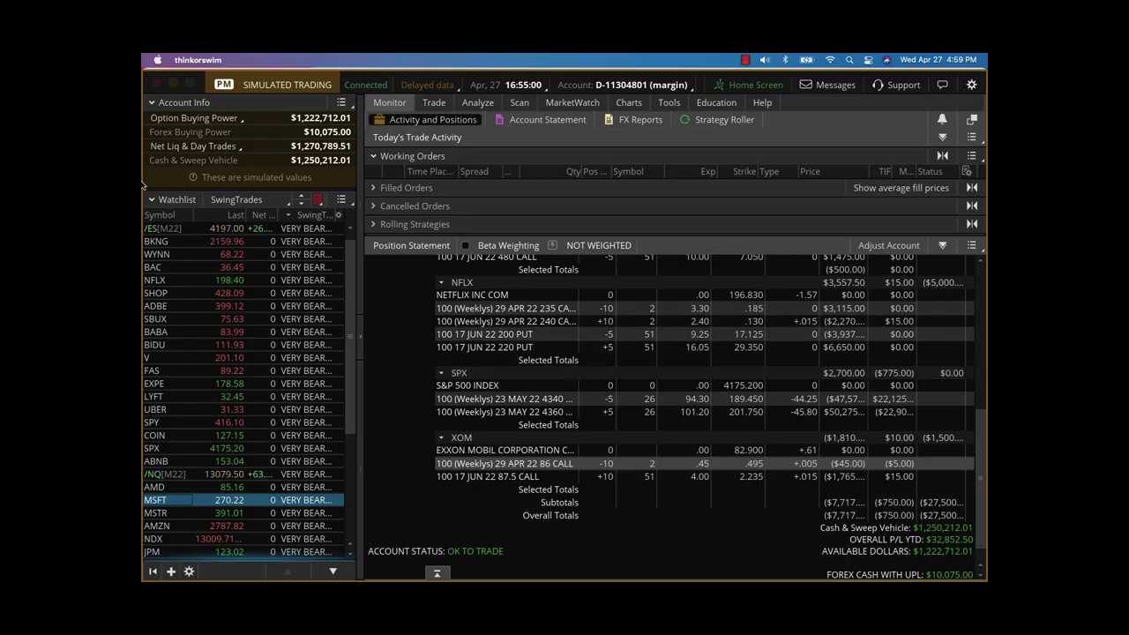
# - Scroll the tracker to the Apr 22 SPX Bear Puts profit of 2400 in F32, then return to thinkorswim
pyautogui.moveTo(142, 181)
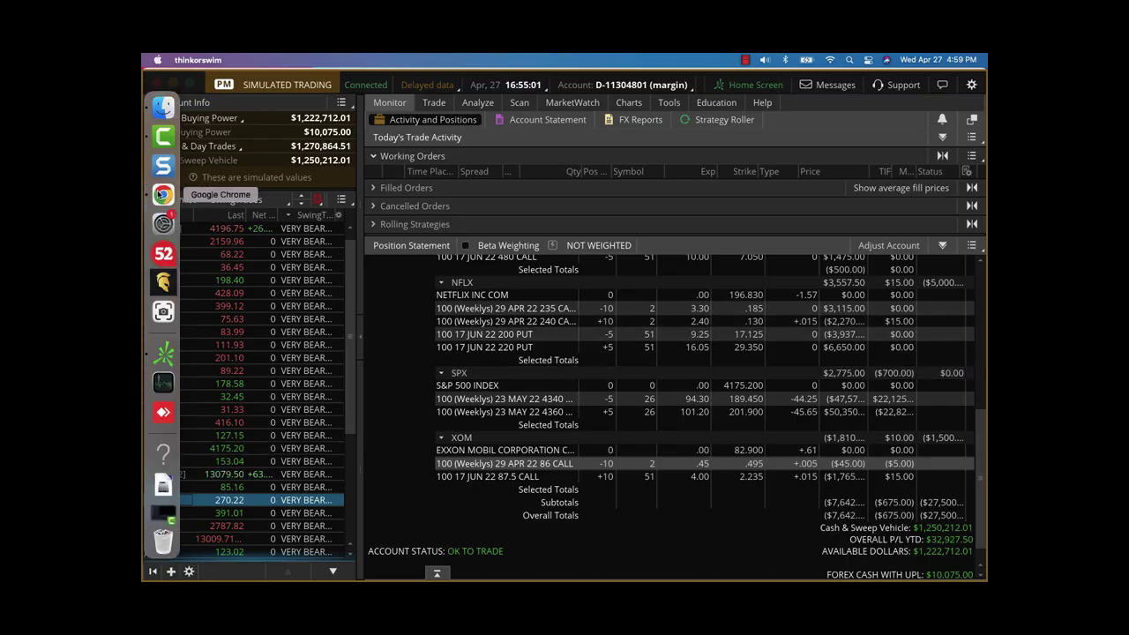
pyautogui.click(162, 194)
pyautogui.scroll(5, 512, 358)
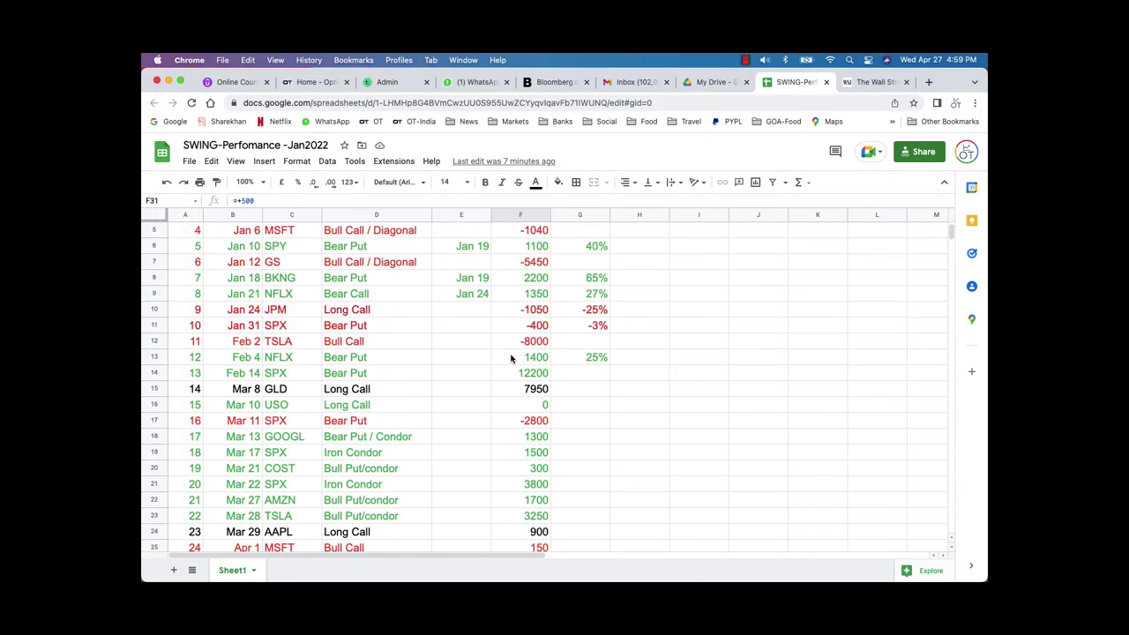
pyautogui.scroll(2, 511, 358)
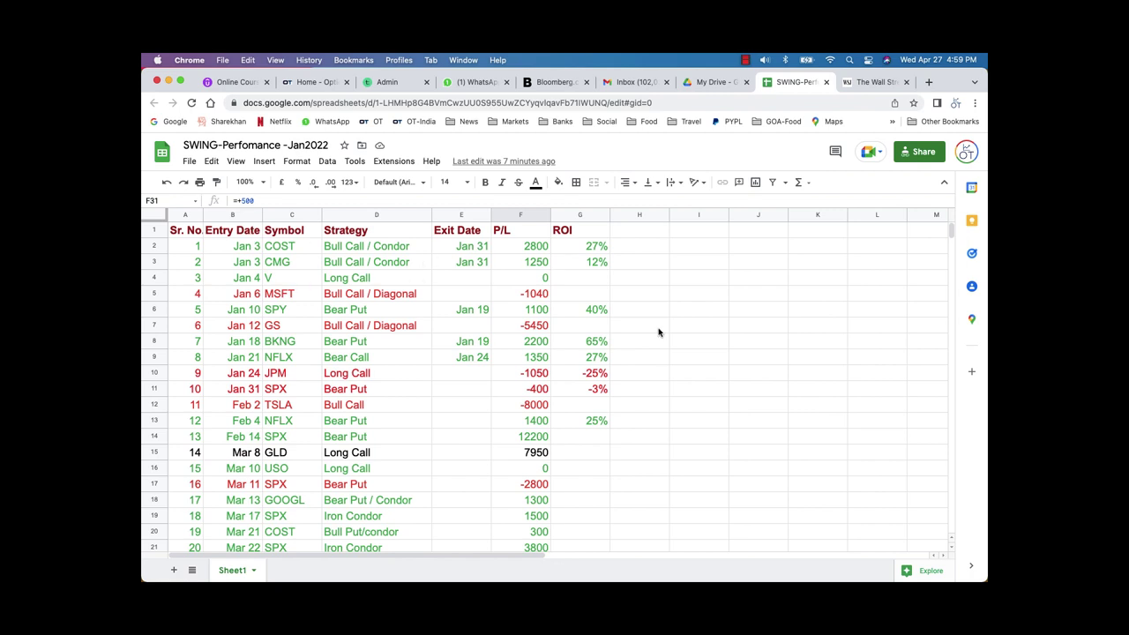
pyautogui.scroll(-1, 658, 332)
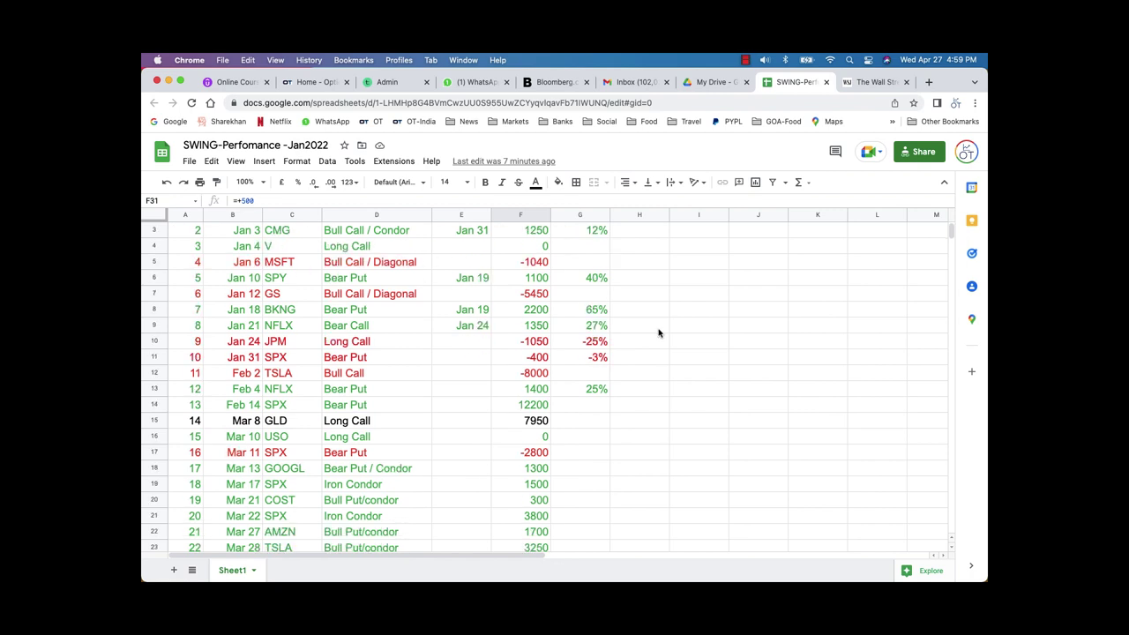
pyautogui.scroll(-5, 658, 333)
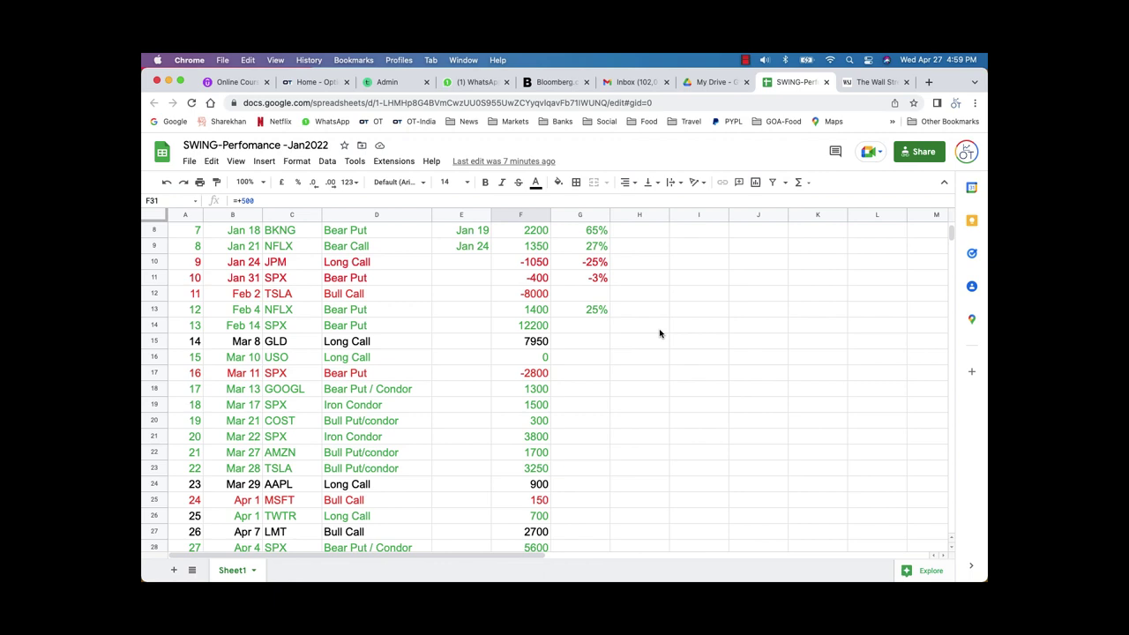
pyautogui.scroll(-2, 658, 333)
pyautogui.scroll(-2, 659, 333)
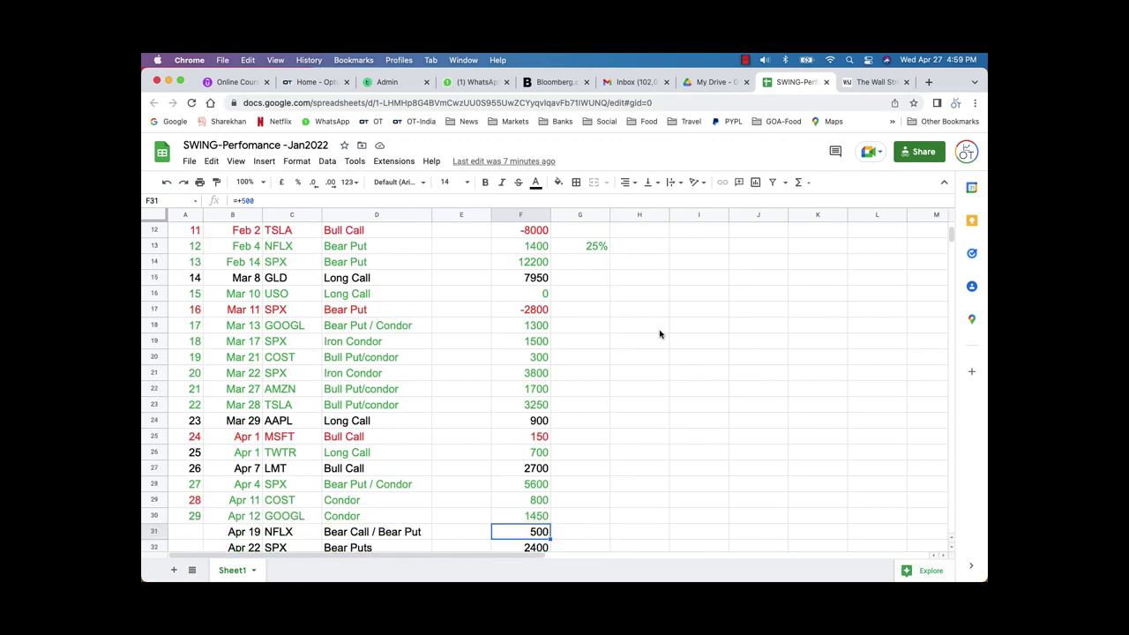
pyautogui.scroll(-3, 659, 333)
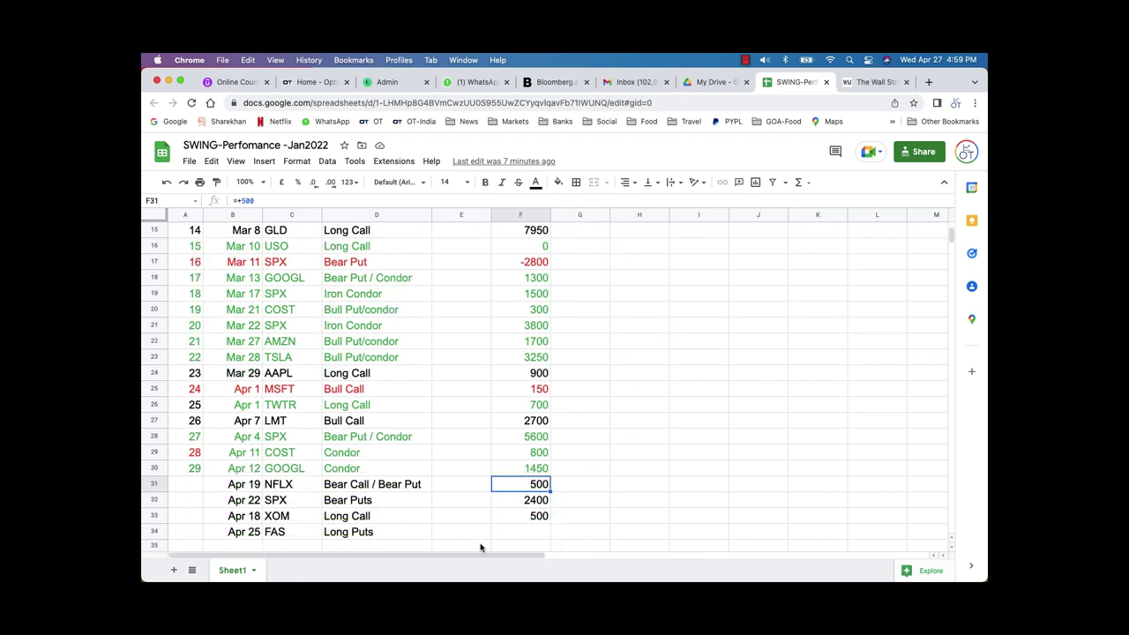
pyautogui.click(521, 502)
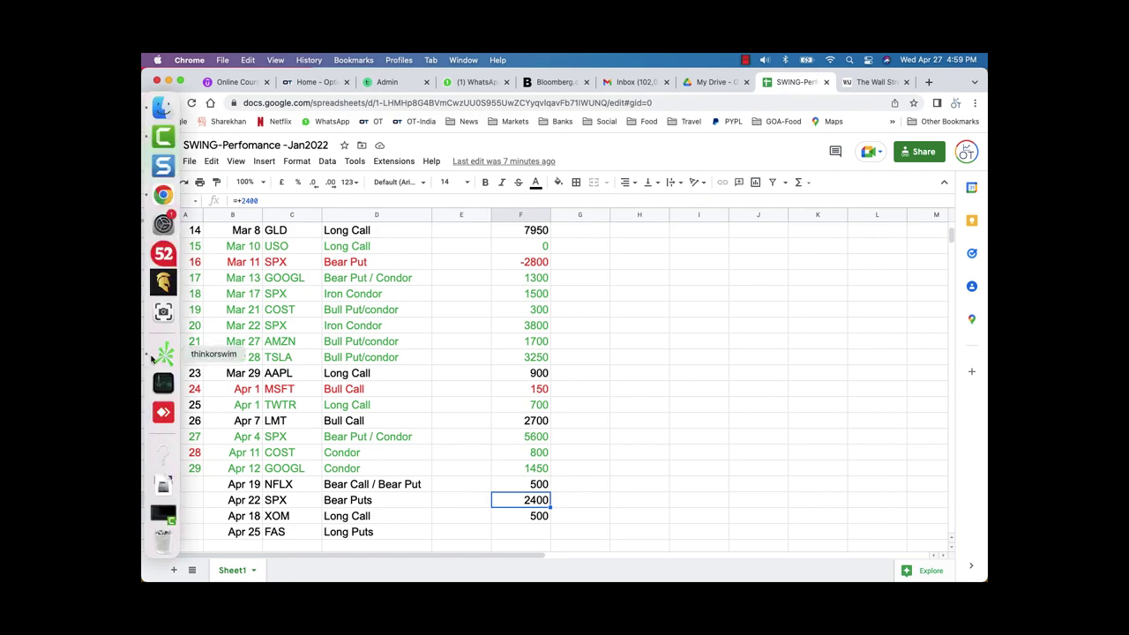
pyautogui.click(163, 353)
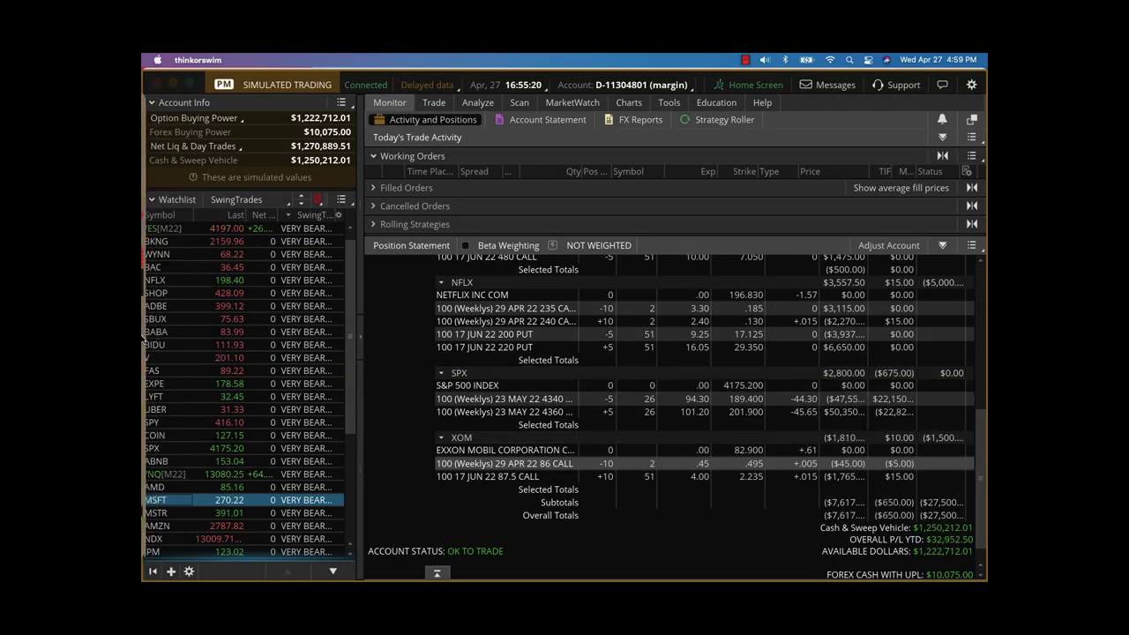
# - Enter 2600 as the Apr 22 SPX profit in F32
pyautogui.moveTo(165, 364)
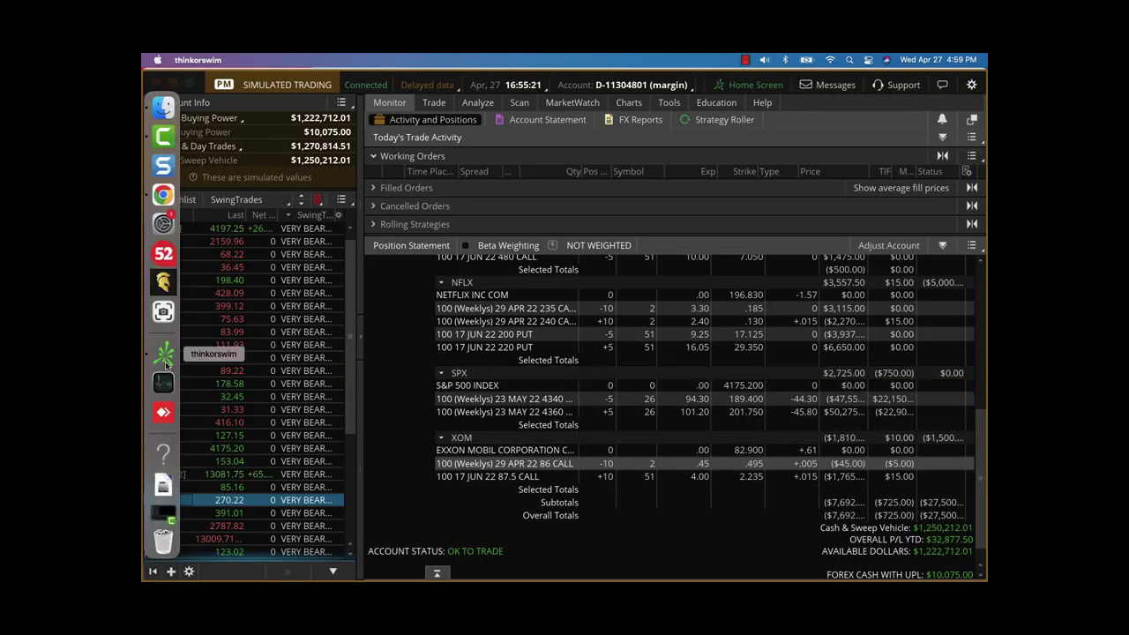
pyautogui.click(163, 194)
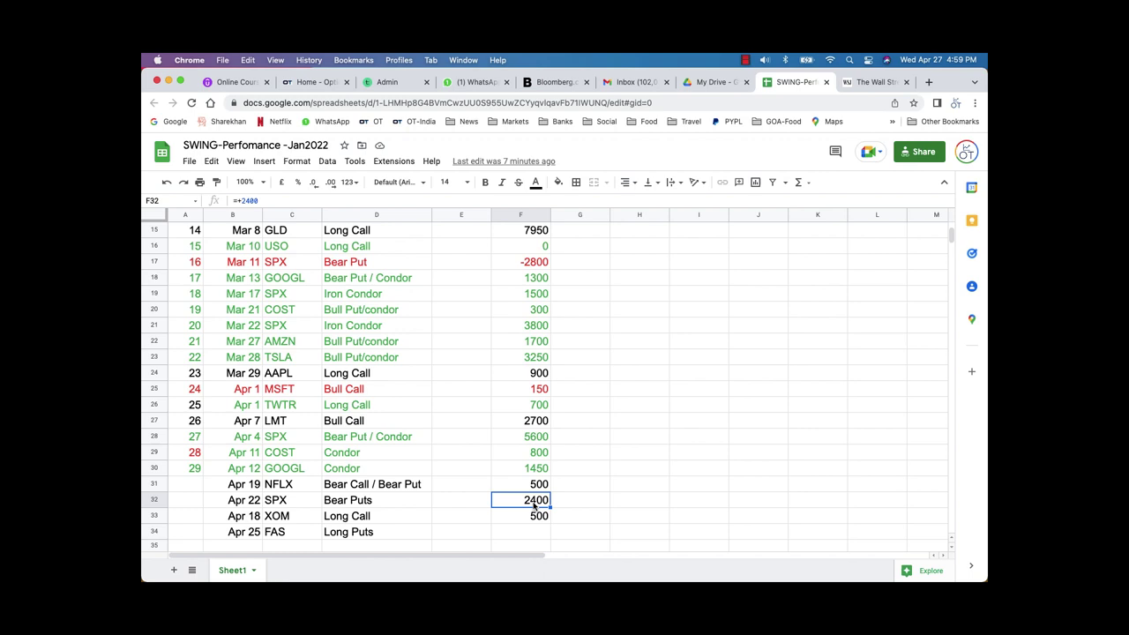
pyautogui.write('2600')
pyautogui.press('Return')
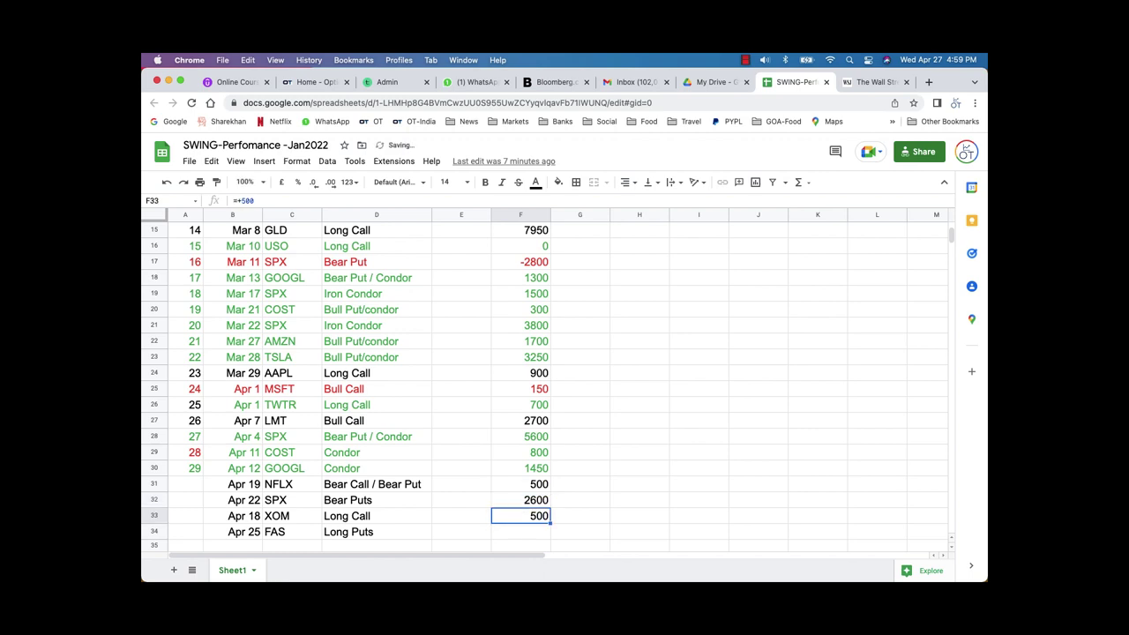
# - Append + 3500 to the Apr 19 NFLX profit in F31, making it 4000 and the total 42760
pyautogui.scroll(-1, 466, 472)
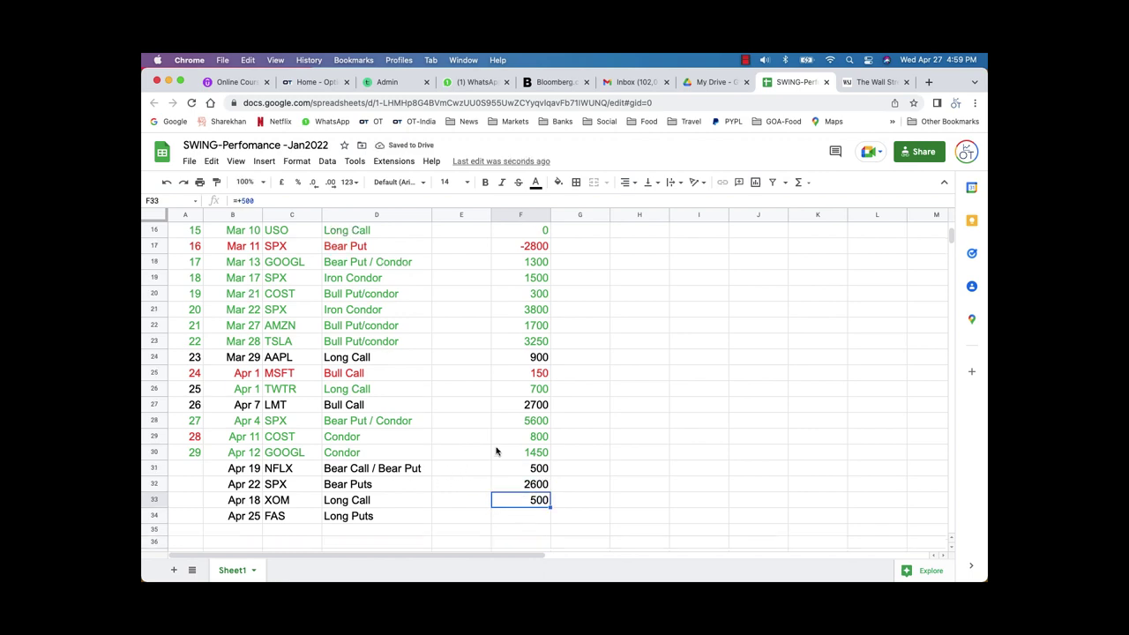
pyautogui.click(534, 470)
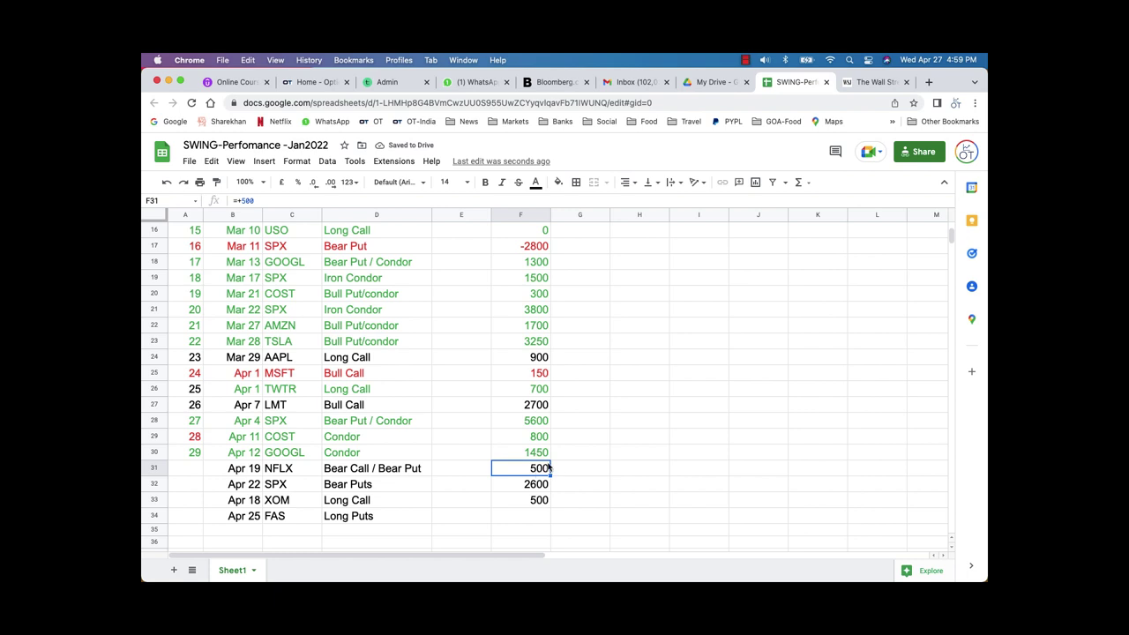
pyautogui.click(290, 199)
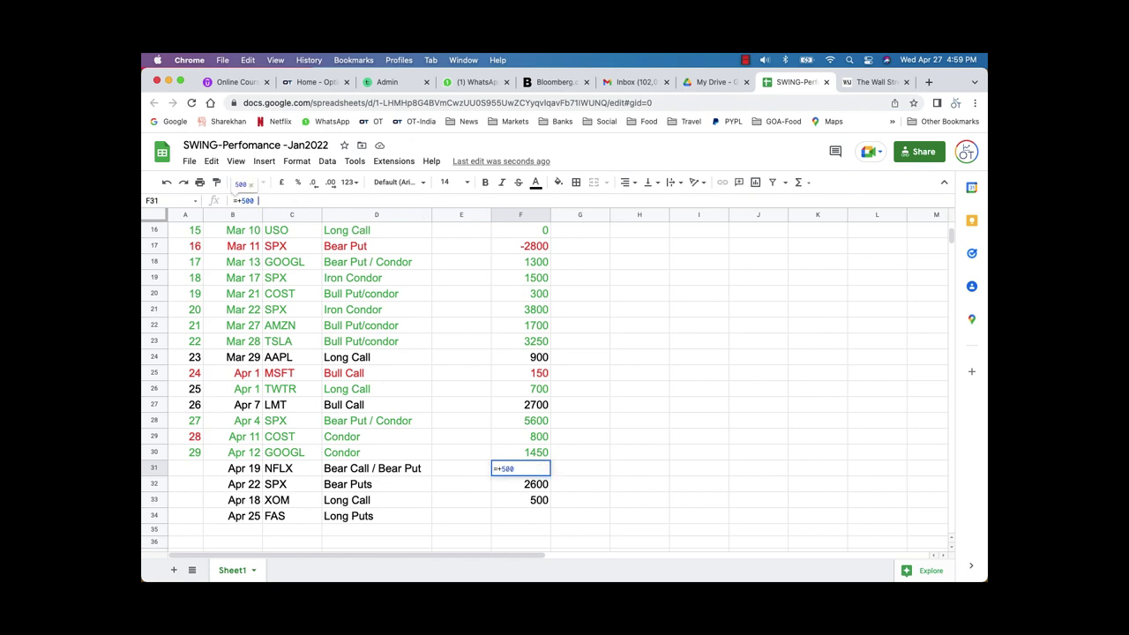
pyautogui.write('+ 3500')
pyautogui.press('Return')
pyautogui.scroll(-2, 418, 227)
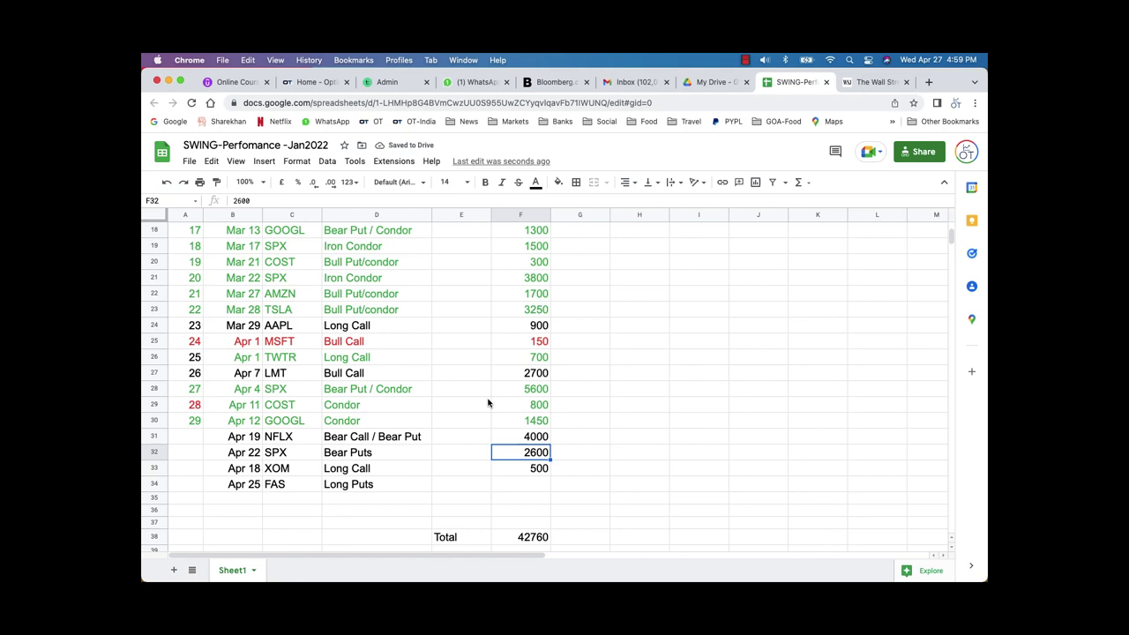
pyautogui.moveTo(140, 323)
# - Recheck the NFLX and SPX profits in the Position Statement, then return to the swing-performance sheet
pyautogui.click(163, 355)
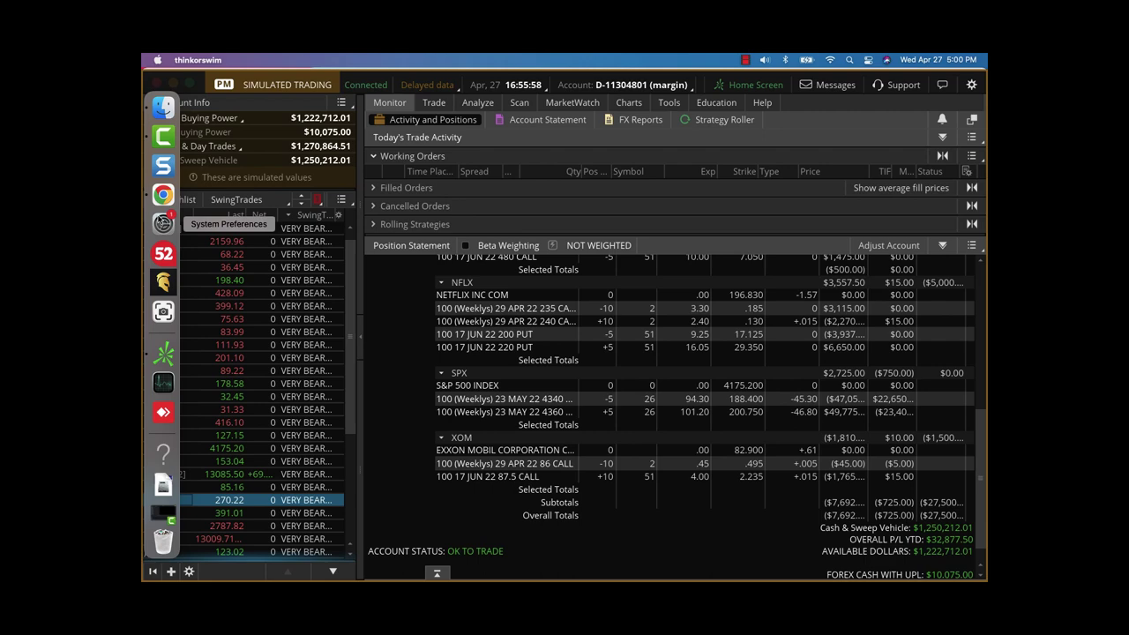
pyautogui.click(163, 195)
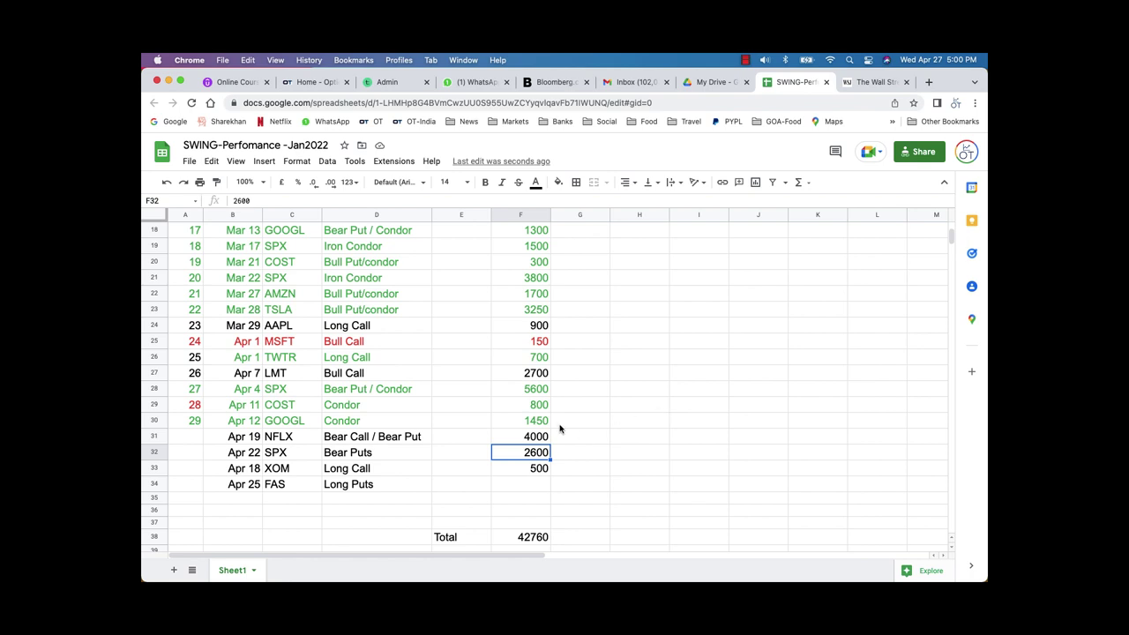
pyautogui.scroll(1, 629, 424)
pyautogui.scroll(-5, 629, 424)
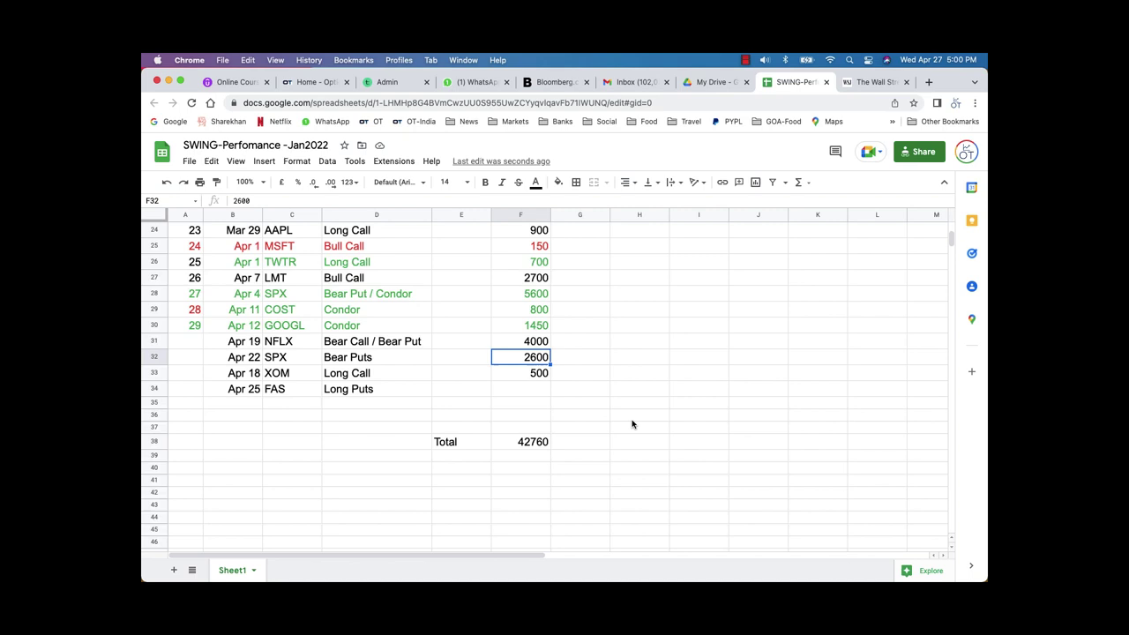
pyautogui.scroll(6, 631, 424)
pyautogui.scroll(1, 631, 424)
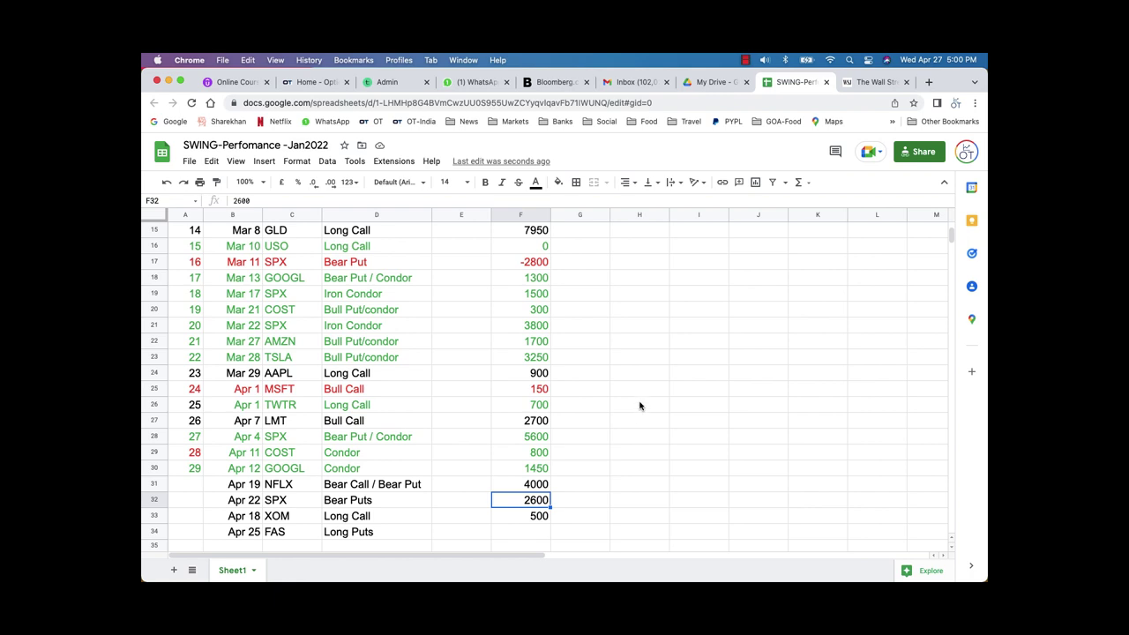
pyautogui.scroll(-1, 606, 479)
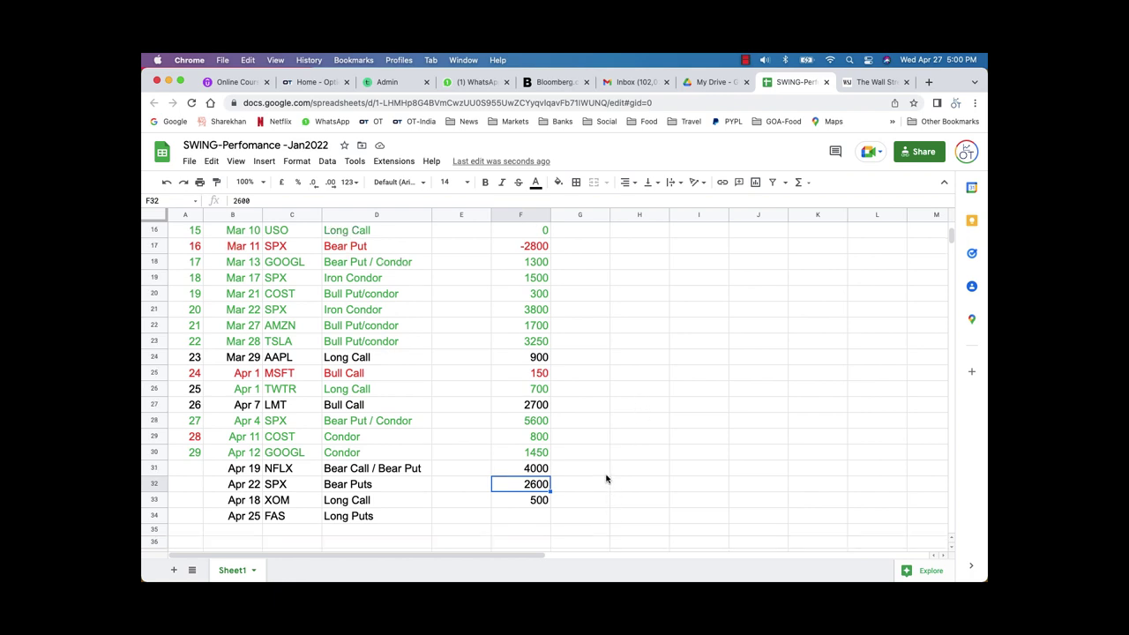
pyautogui.scroll(-2, 606, 479)
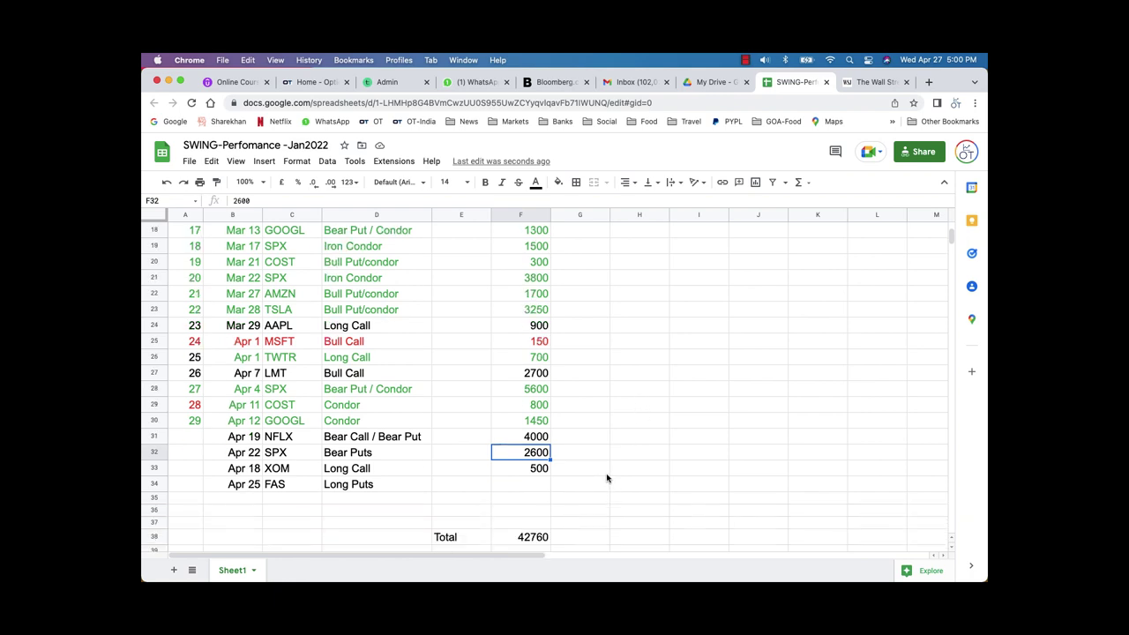